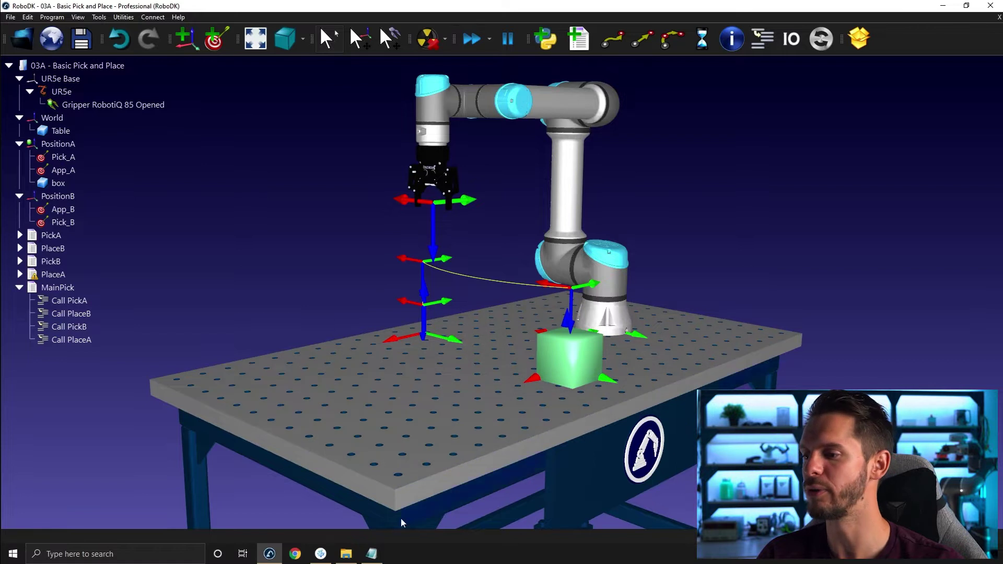
# - Select all four lines of the pose matrix text, then return to the robot station
pyautogui.click(377, 554)
pyautogui.click(310, 202)
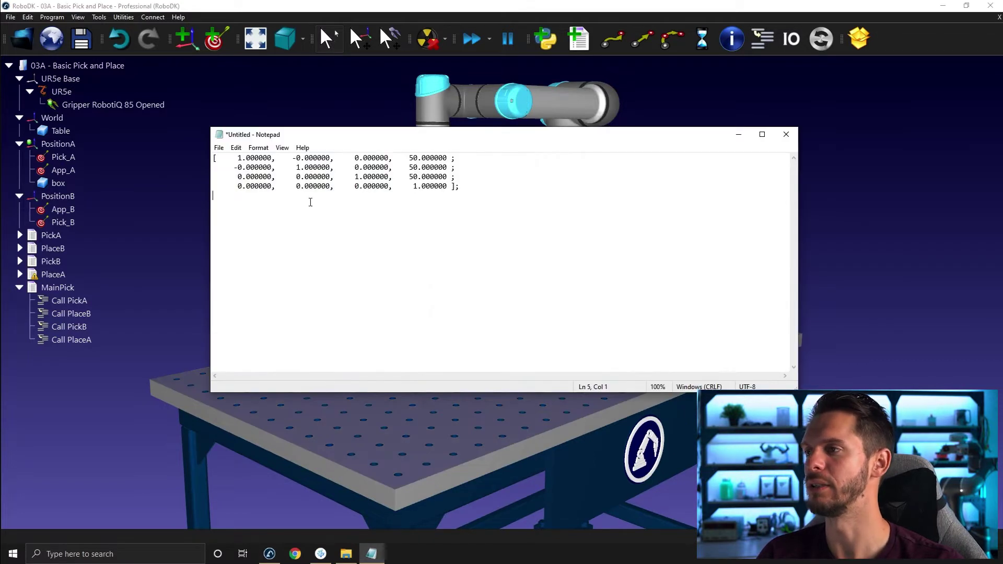
pyautogui.moveTo(490, 187); pyautogui.dragTo(214, 157)
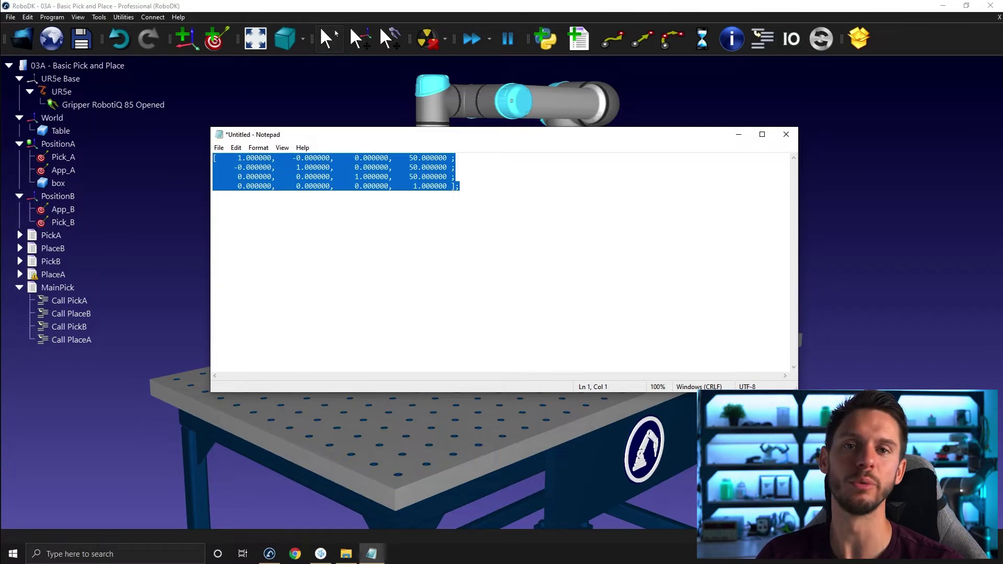
pyautogui.click(861, 153)
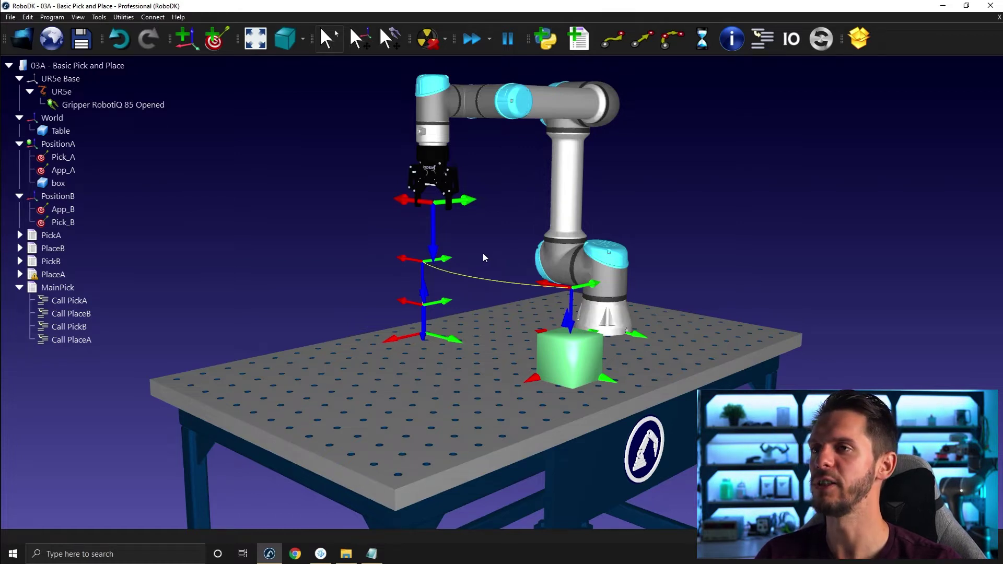
# - Add a new empty program named Replace_Objects
pyautogui.click(585, 45)
pyautogui.click(67, 353)
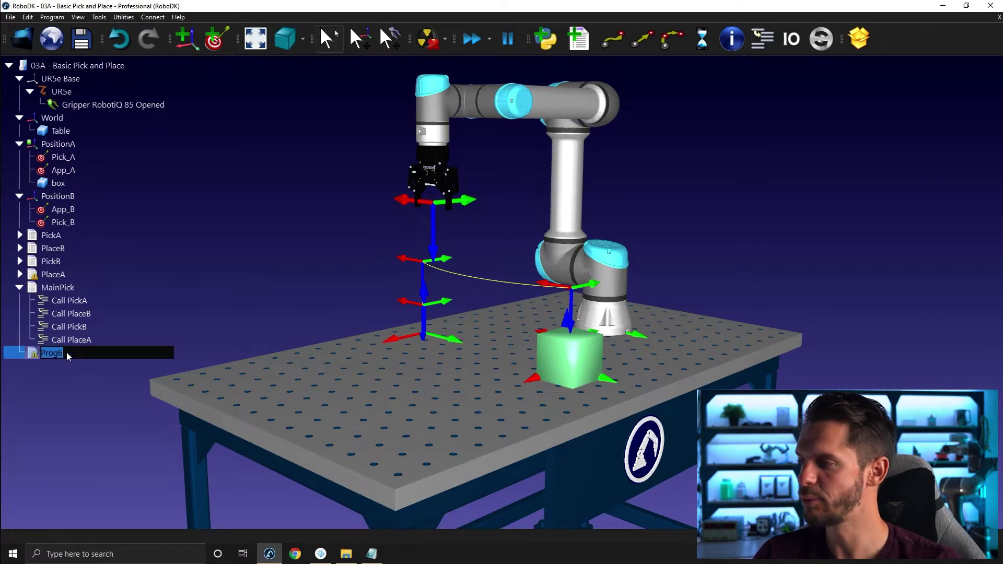
pyautogui.write('Replace')
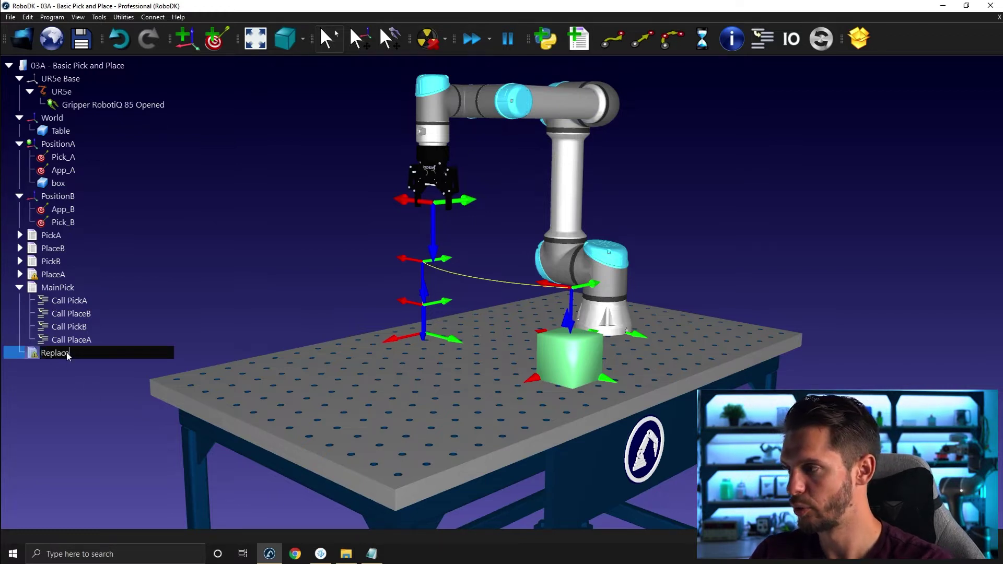
pyautogui.write(' bje')
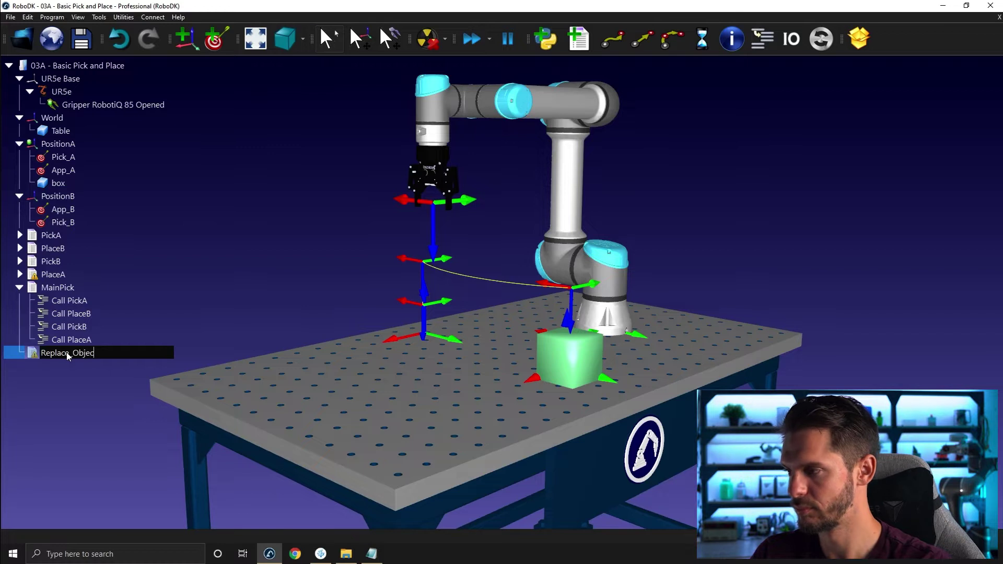
pyautogui.write('cts')
pyautogui.press('Return')
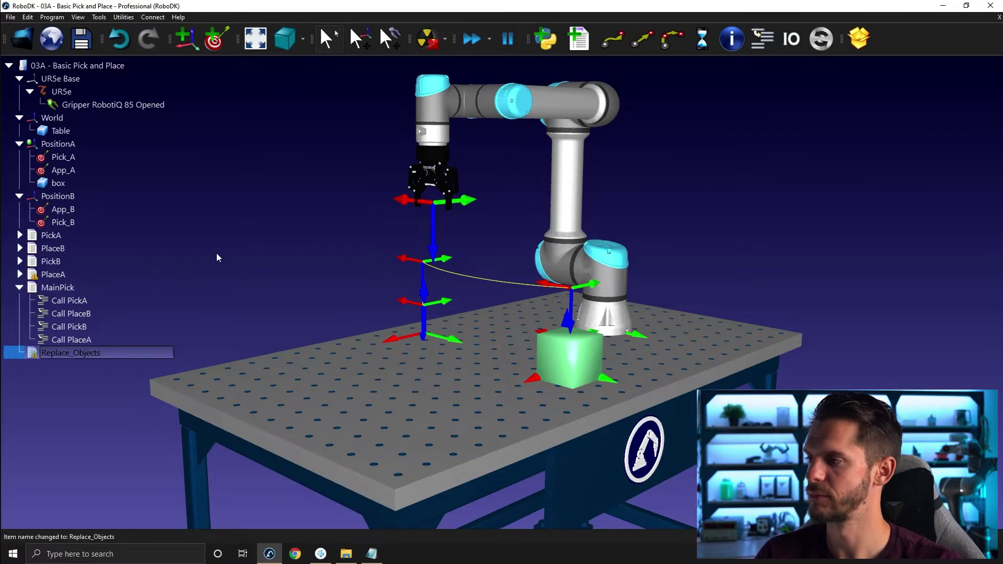
# - Add a 'Set object position (relative)' event instruction storing the Table and box
pyautogui.click(814, 39)
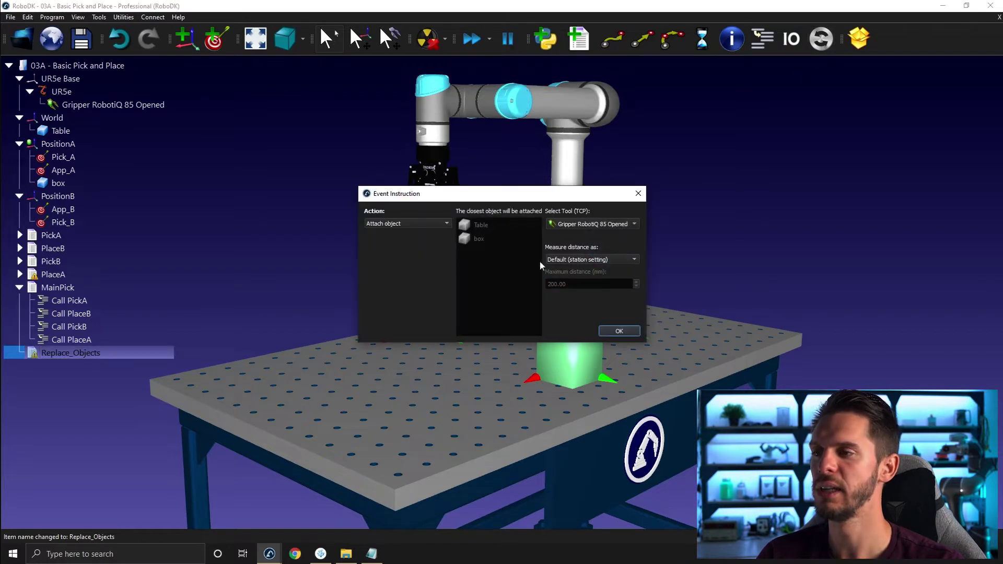
pyautogui.click(420, 224)
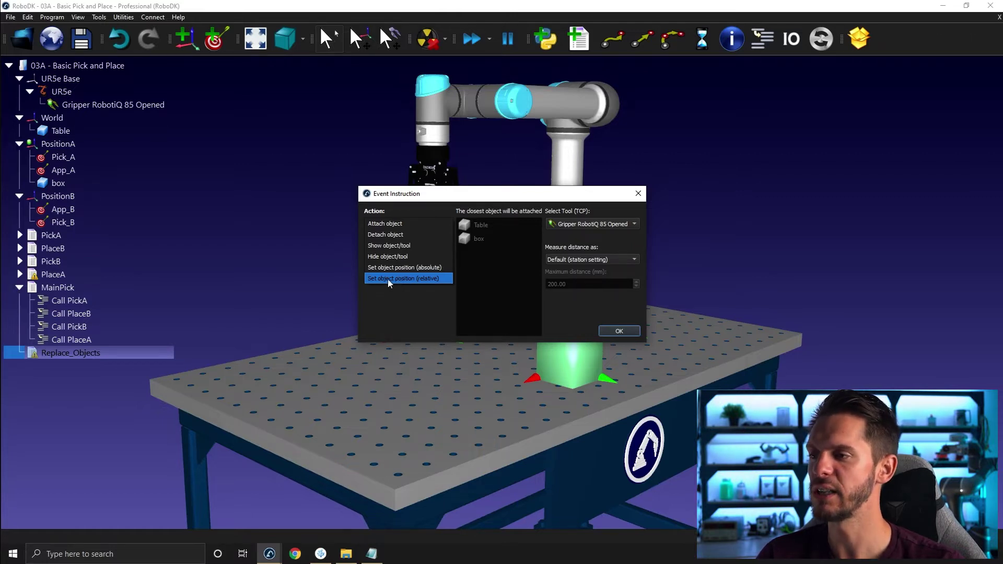
pyautogui.click(415, 279)
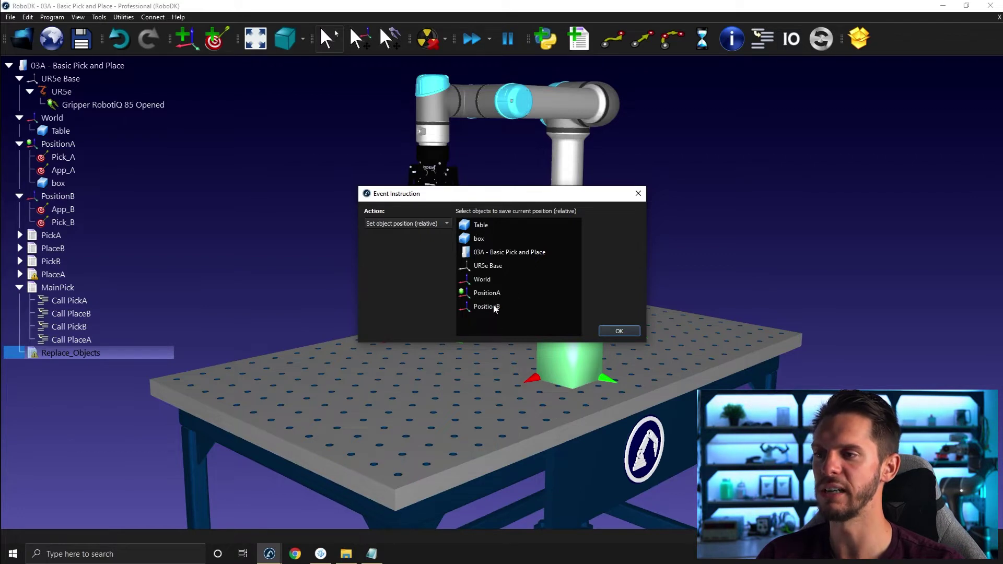
pyautogui.click(470, 225)
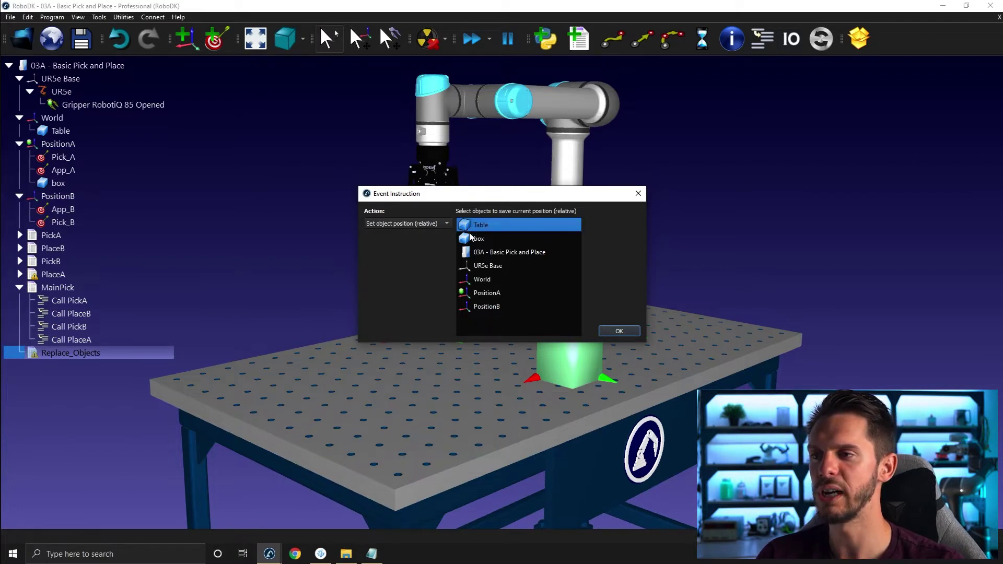
pyautogui.keyDown('ctrl'); pyautogui.click(470, 239); pyautogui.keyUp('ctrl')
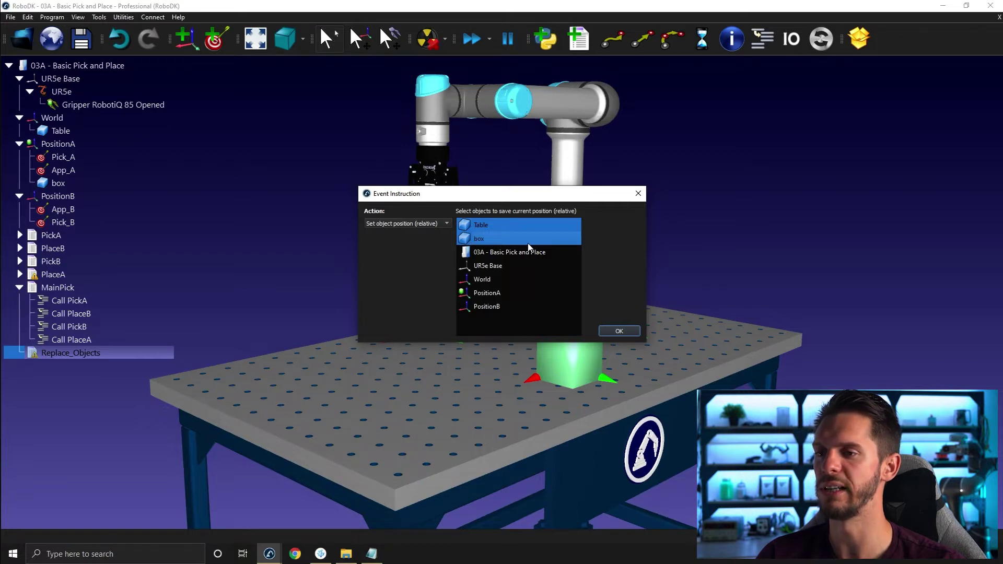
pyautogui.click(629, 328)
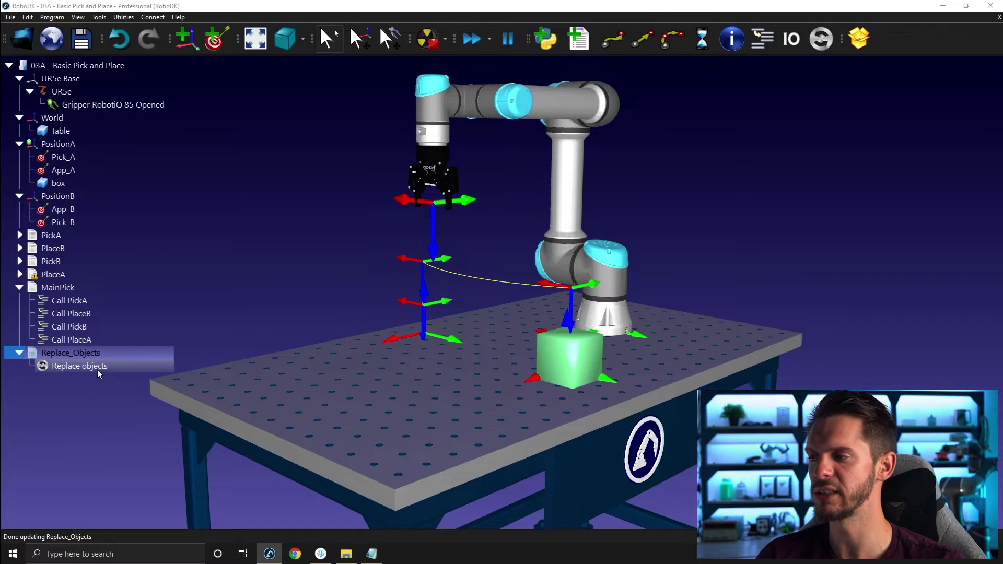
# - Run Call PickA, run Replace_Objects to return the box to PositionA, and open the box's details
pyautogui.click(269, 295)
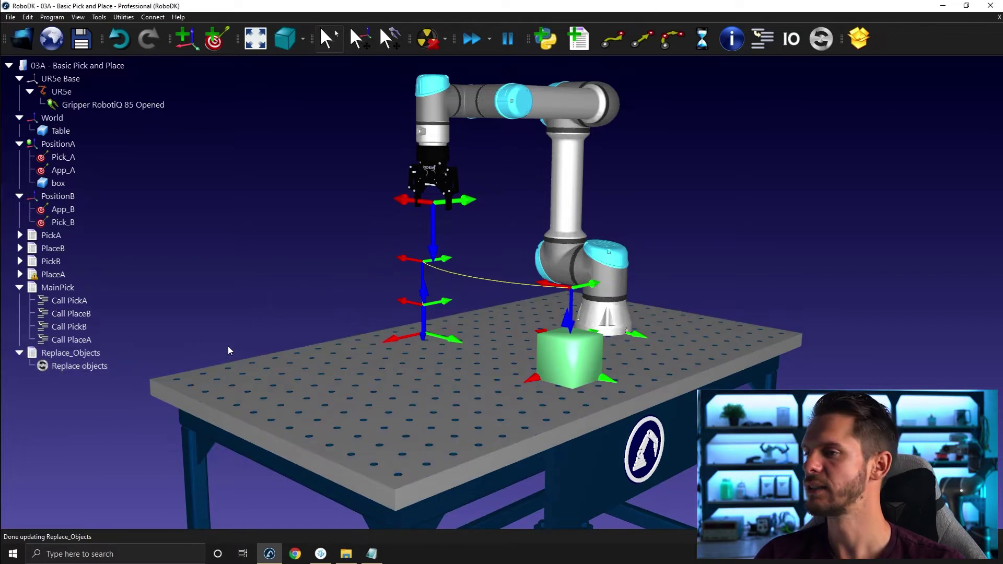
pyautogui.click(102, 299)
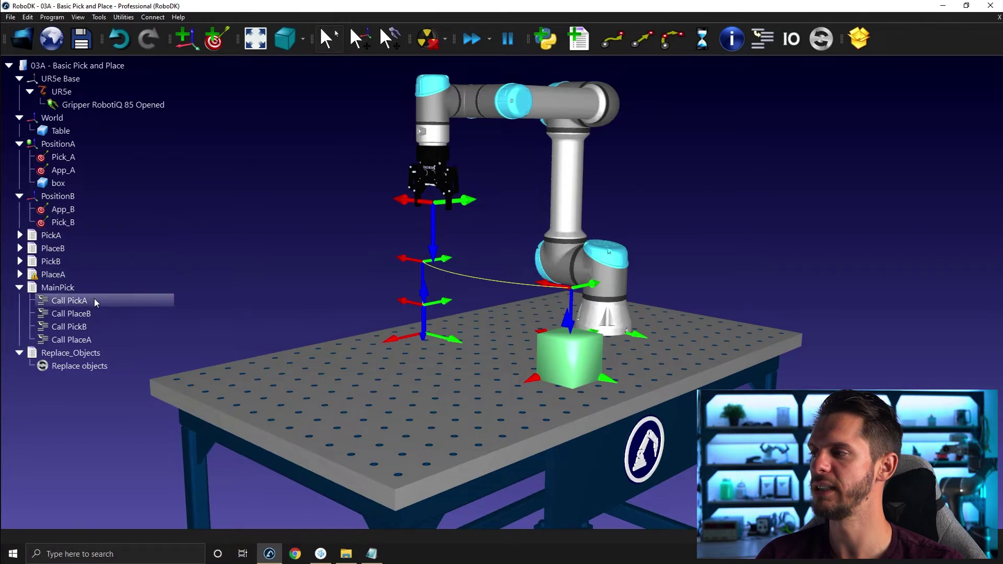
pyautogui.doubleClick(94, 299)
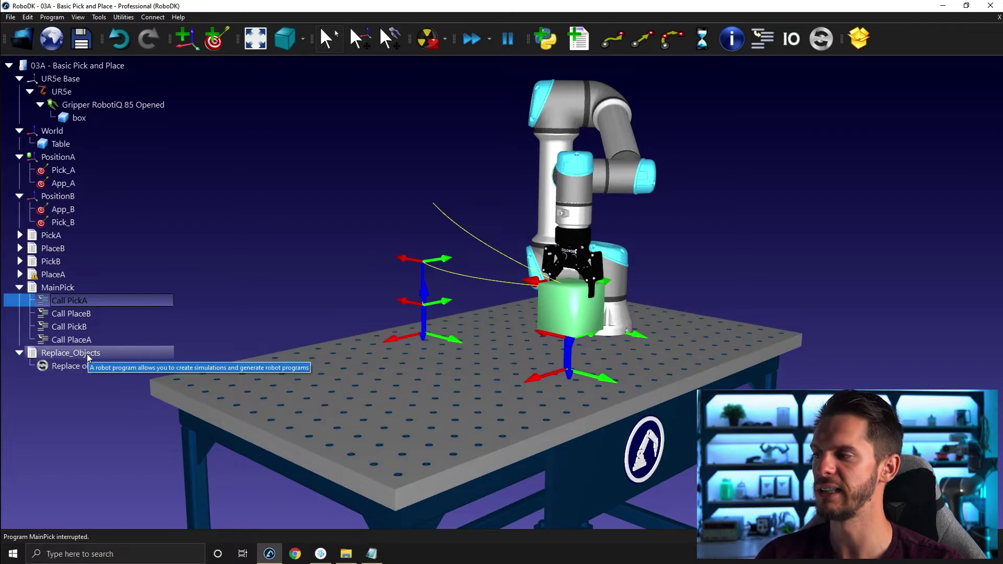
pyautogui.doubleClick(86, 353)
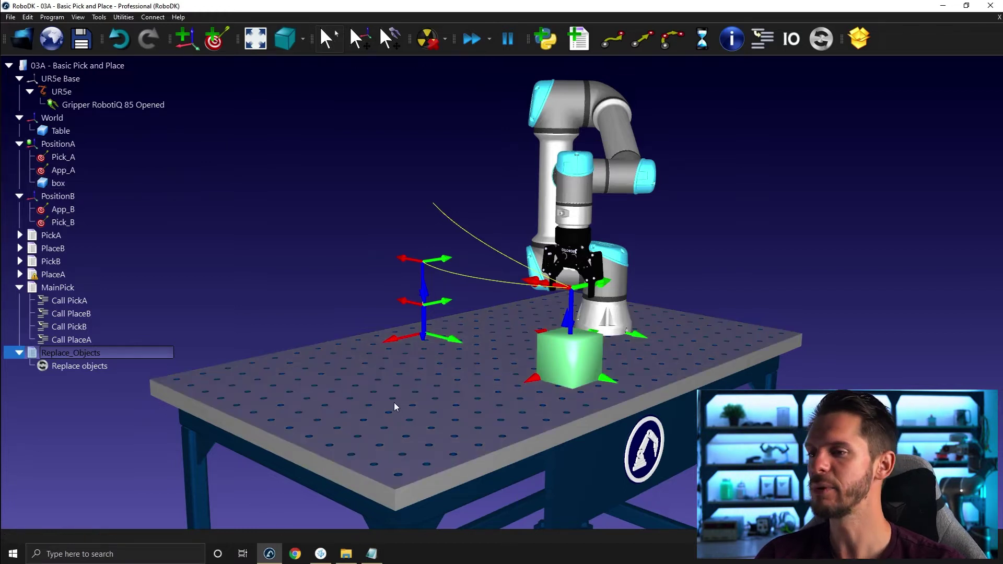
pyautogui.doubleClick(559, 364)
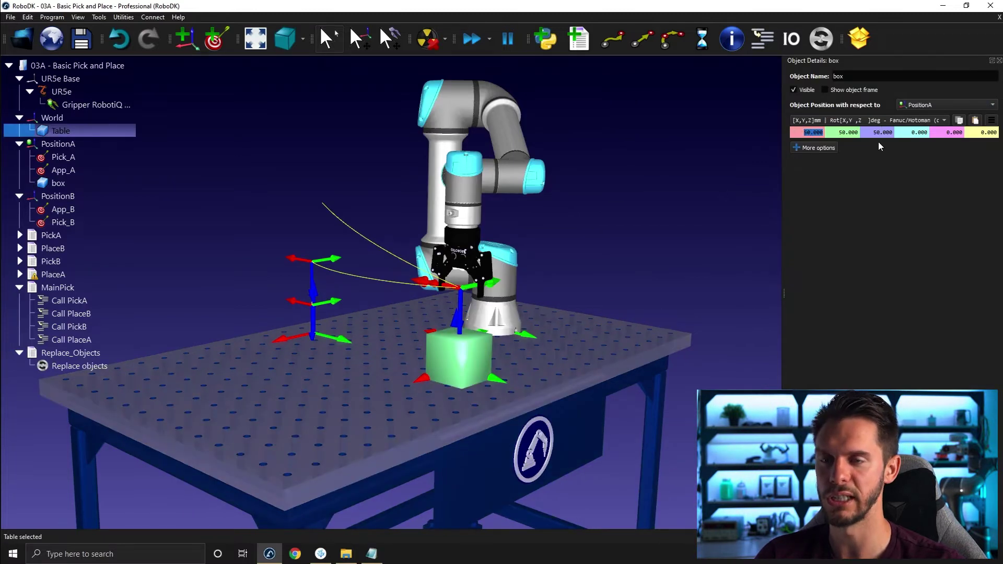
# - Move the box to X 500 and Z 250, then run Replace_Objects to reset it
pyautogui.write('500')
pyautogui.press('Return')
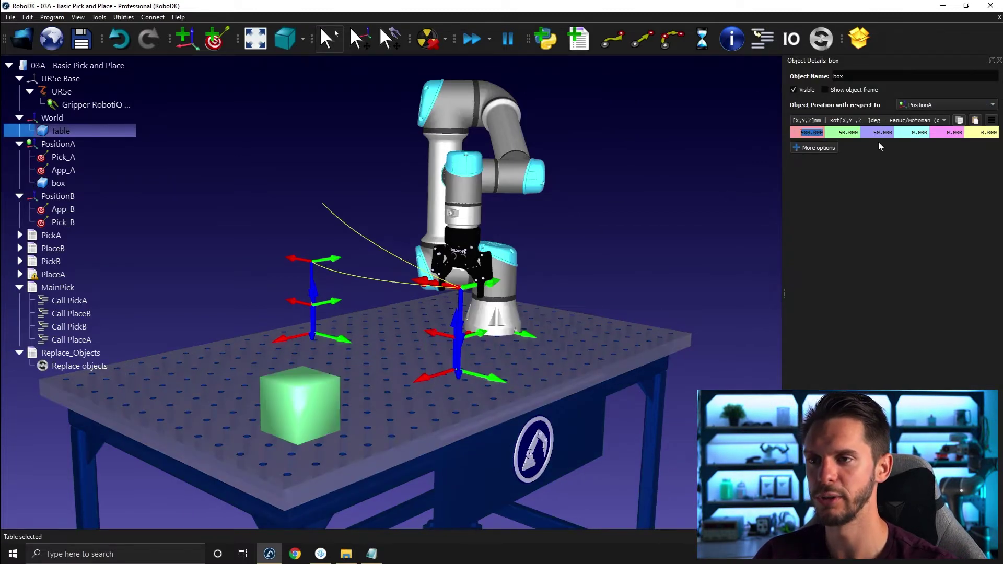
pyautogui.press('Tab')
pyautogui.press('Tab')
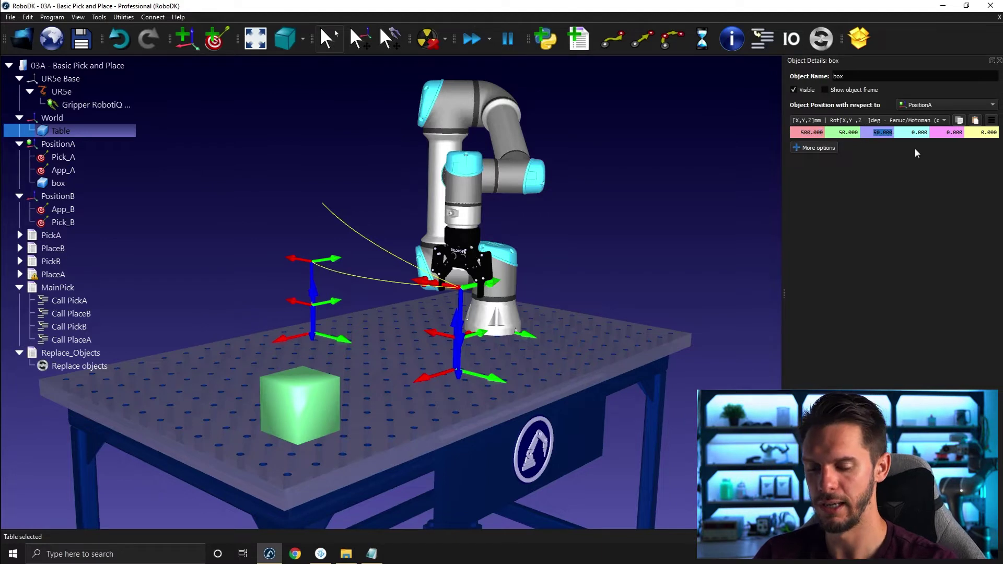
pyautogui.write('250')
pyautogui.press('Return')
pyautogui.scroll(-3, 644, 234)
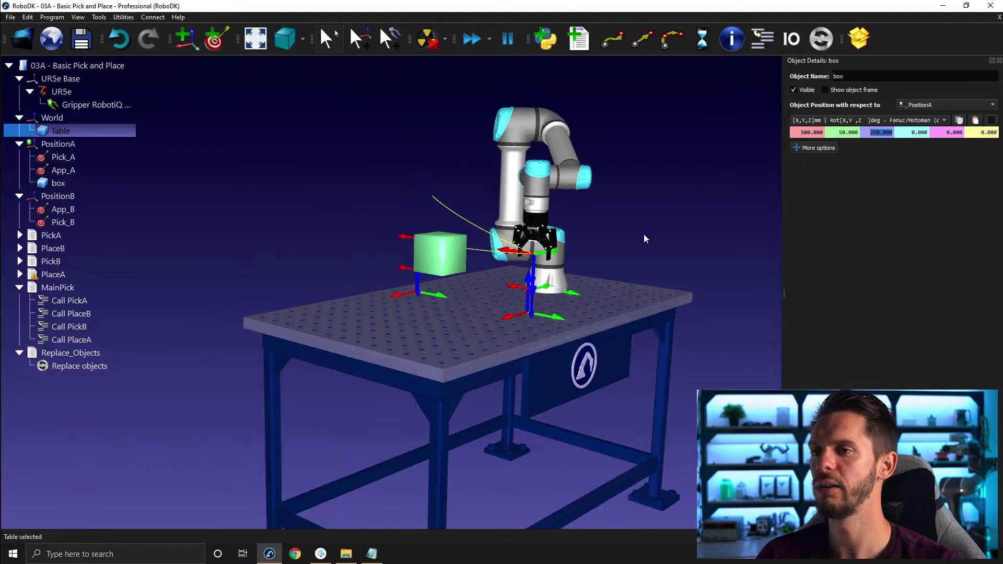
pyautogui.click(162, 265)
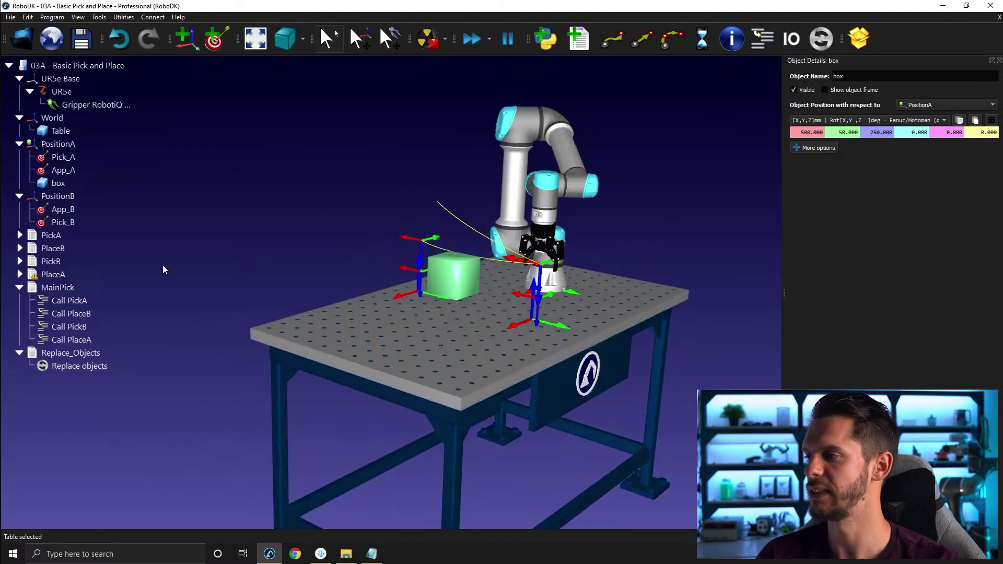
pyautogui.doubleClick(63, 354)
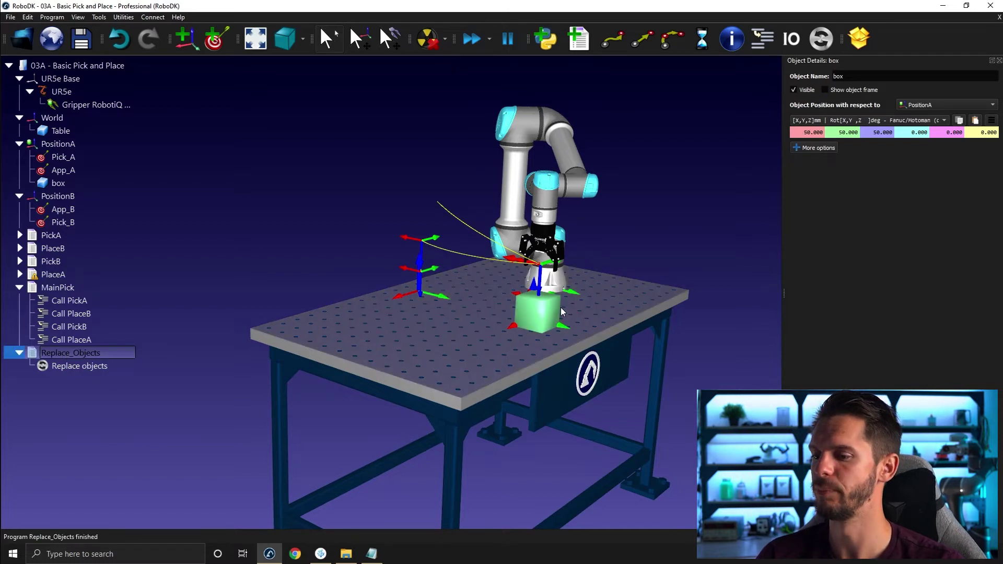
# - Set the box's Y to 250 and its first rotation to 150° relative to PositionA
pyautogui.click(841, 132)
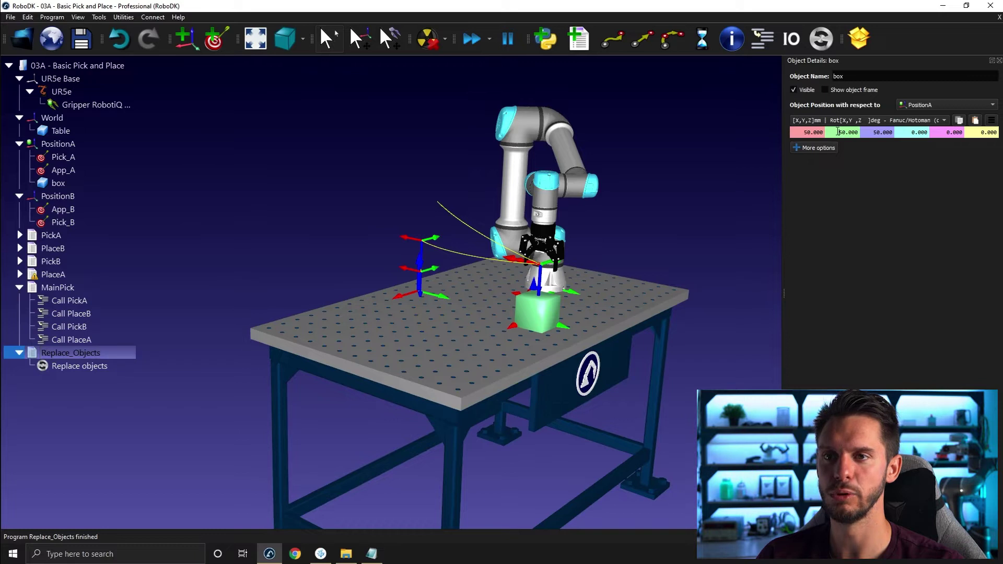
pyautogui.write('1')
pyautogui.press('Return')
pyautogui.write('2')
pyautogui.press('Return')
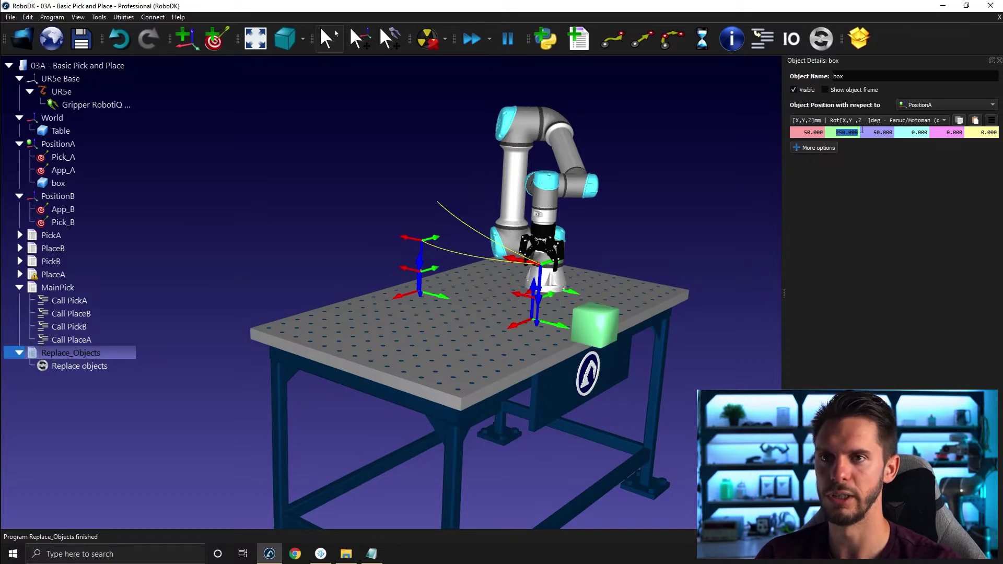
pyautogui.click(909, 132)
pyautogui.write('15')
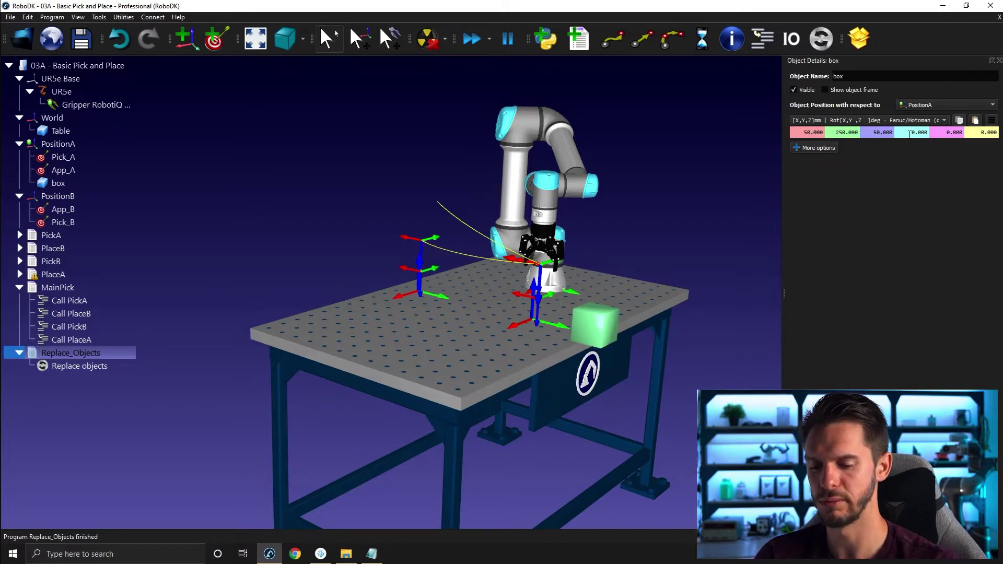
pyautogui.press('Return')
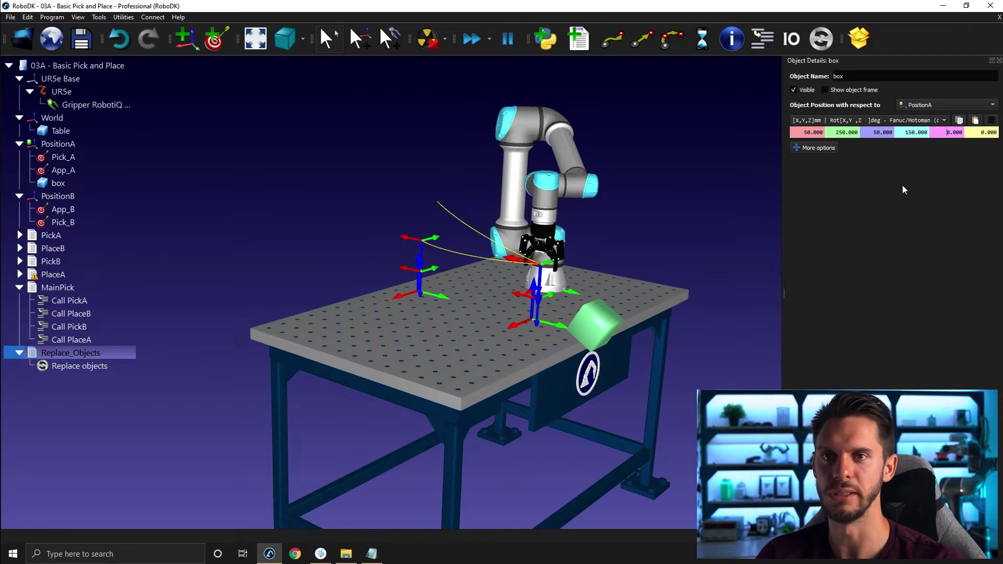
pyautogui.click(696, 196)
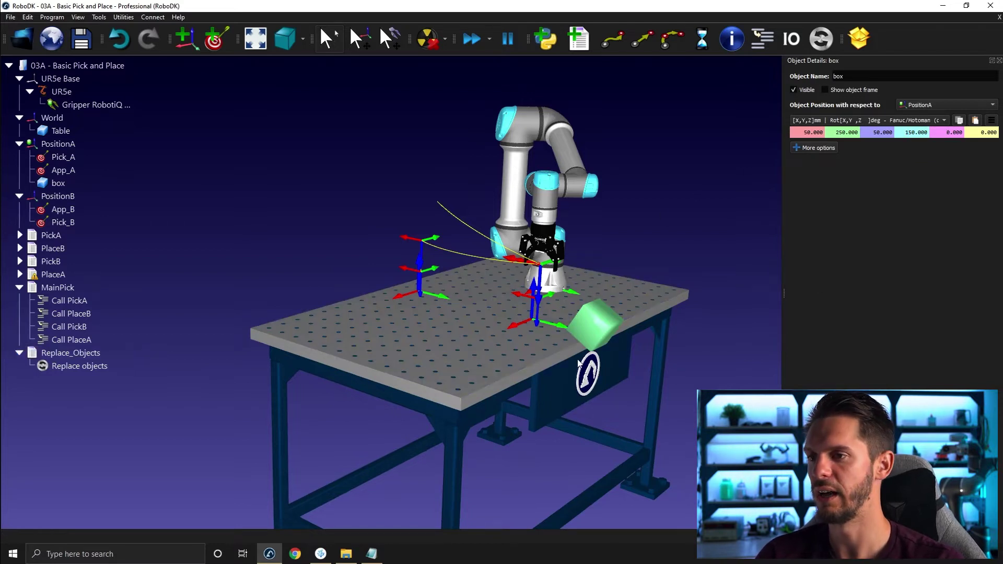
# - Send the Table out of the cell to X 1000, Y -5000 and close its details
pyautogui.click(407, 344)
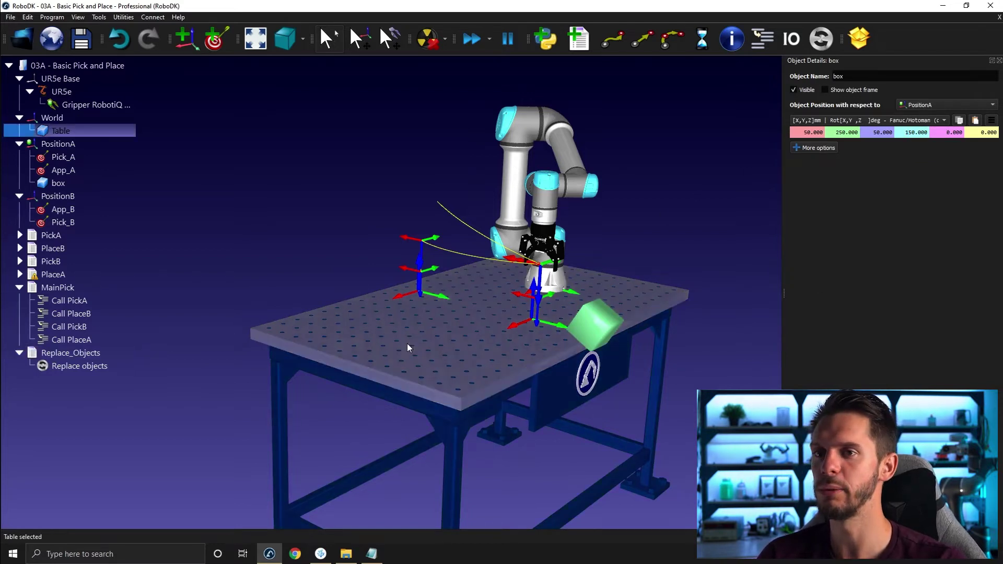
pyautogui.moveTo(622, 116); pyautogui.dragTo(601, 73)
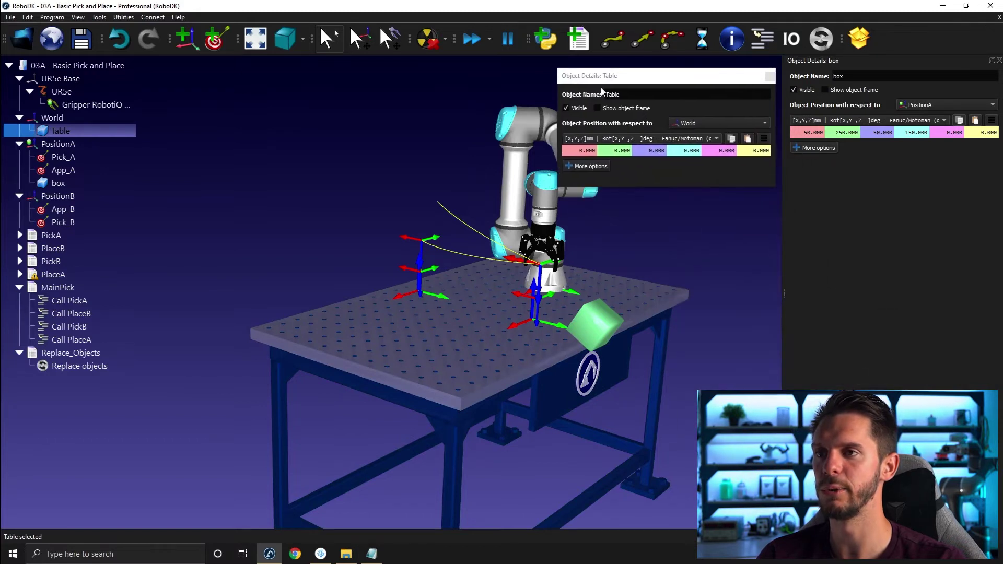
pyautogui.click(578, 148)
pyautogui.write('100')
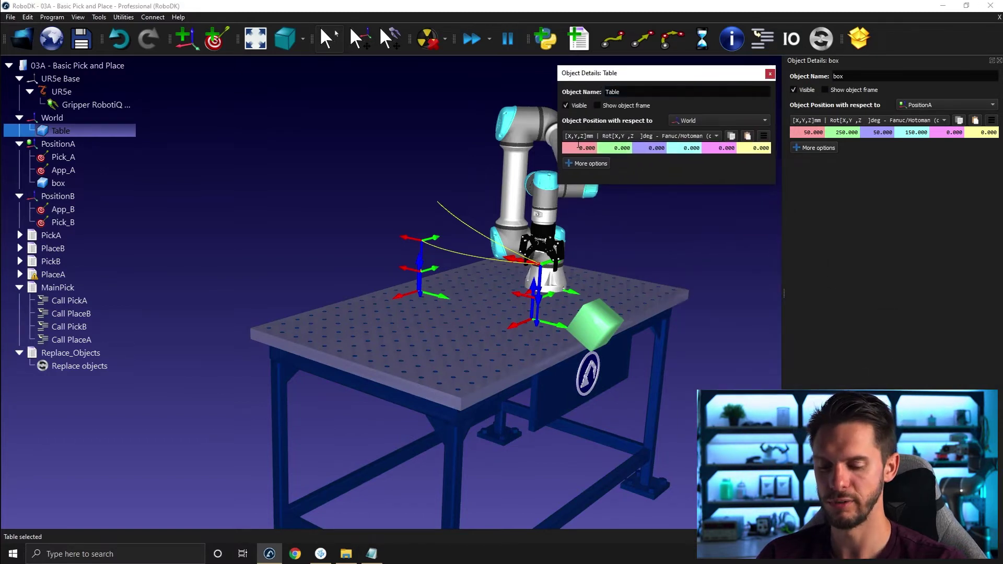
pyautogui.press('Return')
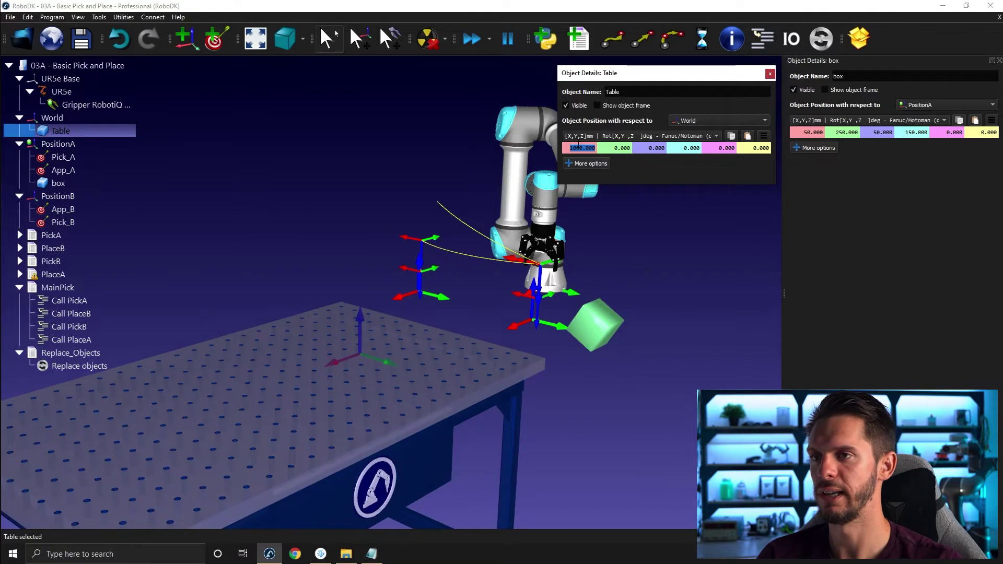
pyautogui.click(611, 151)
pyautogui.write('-500')
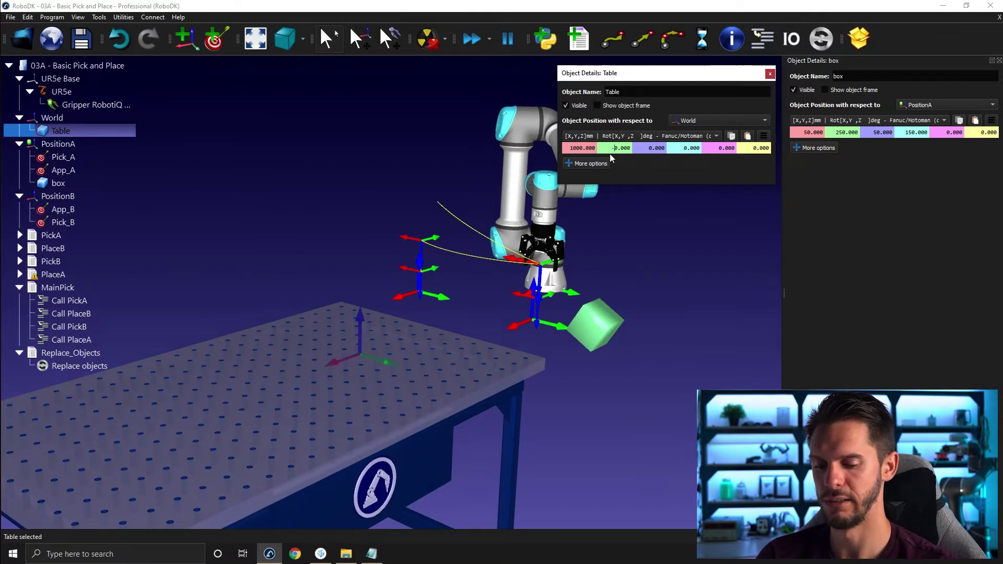
pyautogui.press('Return')
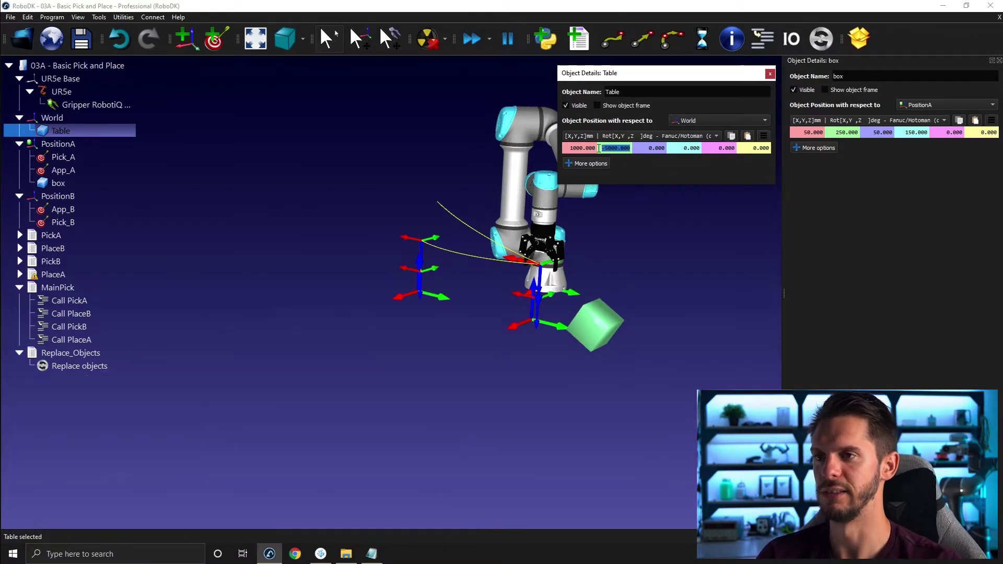
pyautogui.click(770, 75)
# - Recenter the view on the robot and box, and check the Replace objects settings without changes
pyautogui.scroll(-3, 667, 179)
pyautogui.scroll(-2, 632, 207)
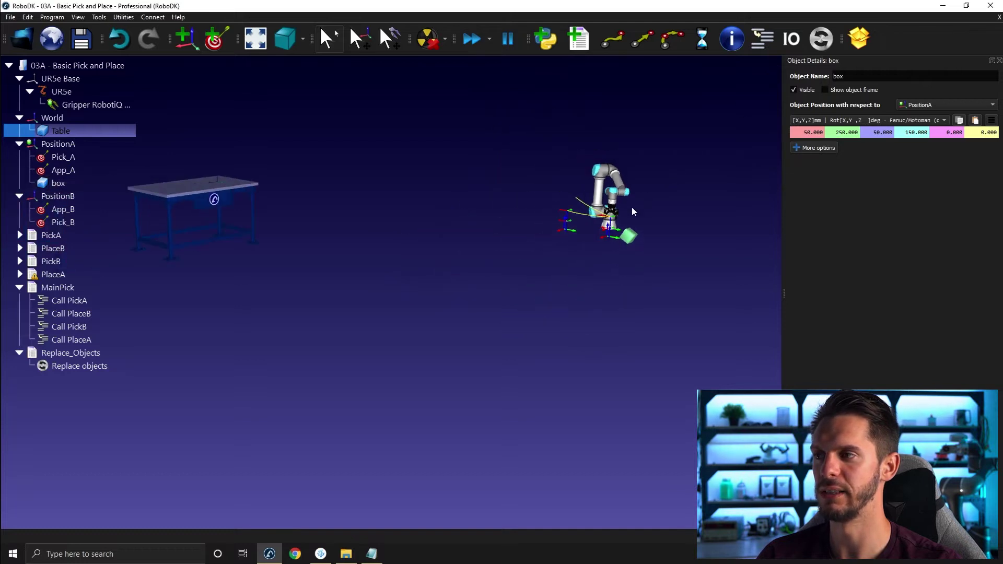
pyautogui.scroll(3, 636, 209)
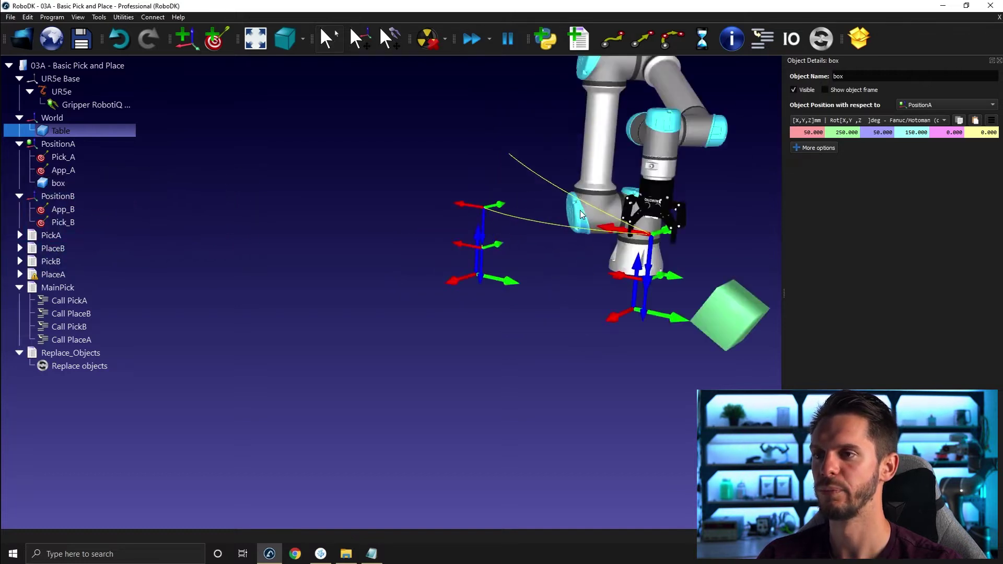
pyautogui.scroll(2, 580, 210)
pyautogui.scroll(2, 528, 205)
pyautogui.moveTo(528, 207); pyautogui.dragTo(404, 291, button='right')
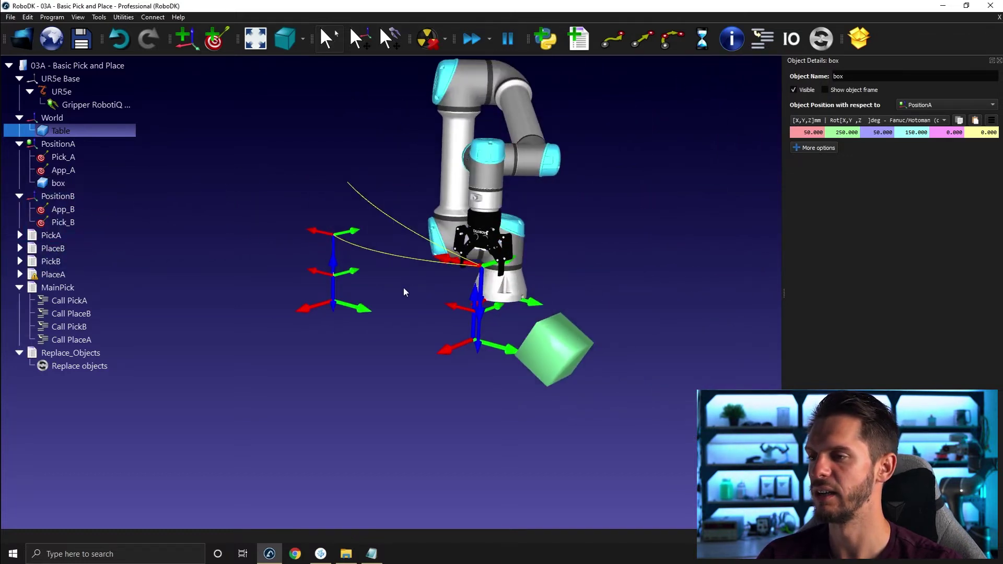
pyautogui.rightClick(99, 368)
pyautogui.click(115, 391)
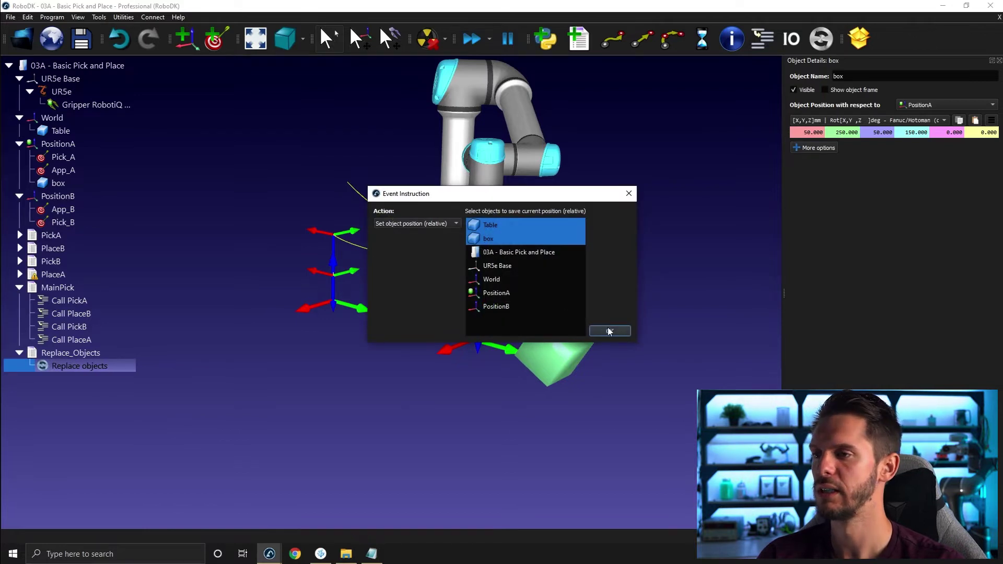
pyautogui.click(628, 194)
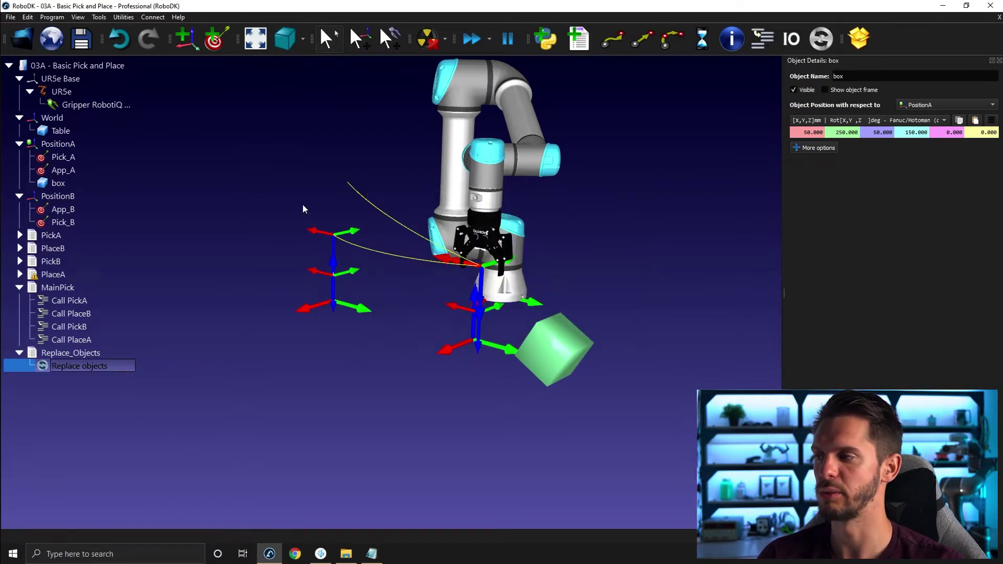
# - Run Replace_Objects to return the table and box, then close the box's details
pyautogui.click(62, 354)
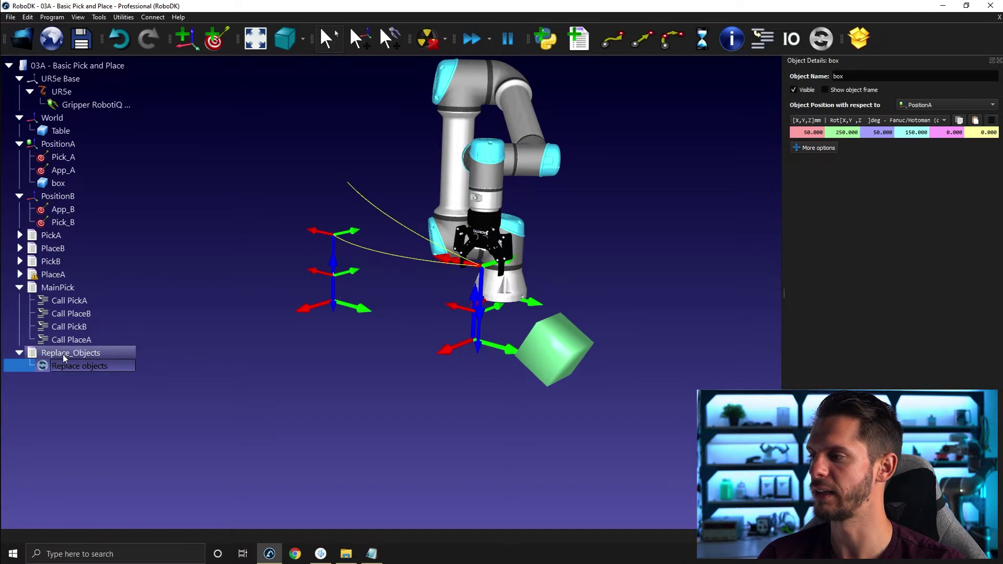
pyautogui.doubleClick(63, 354)
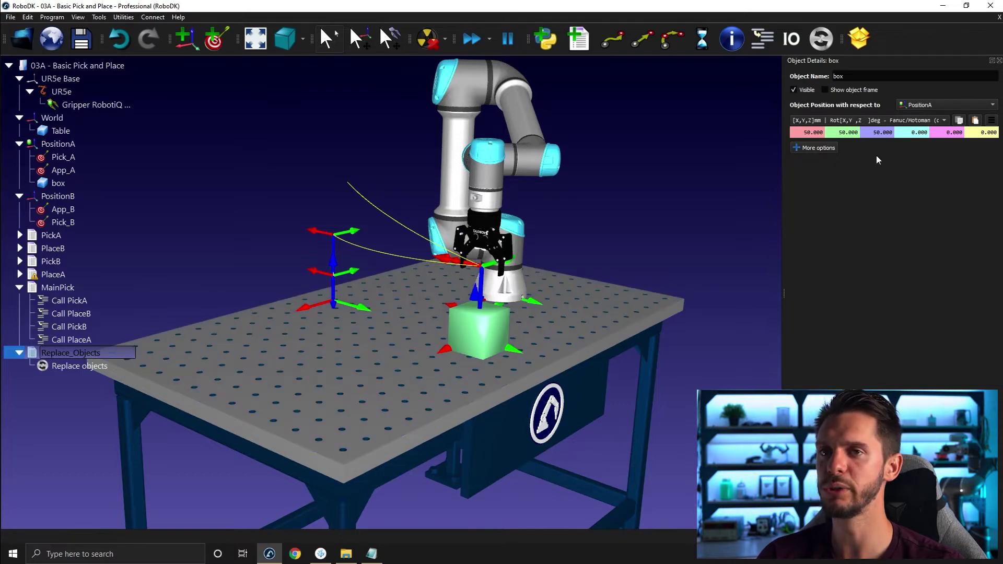
pyautogui.click(1000, 60)
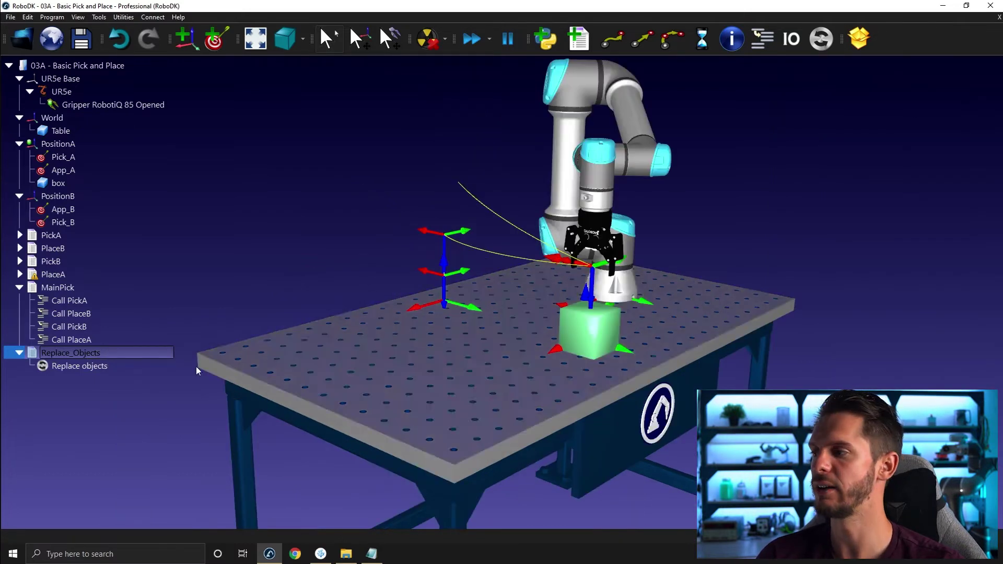
pyautogui.click(94, 368)
# - Check the Replace objects instruction settings and close them unchanged
pyautogui.rightClick(94, 368)
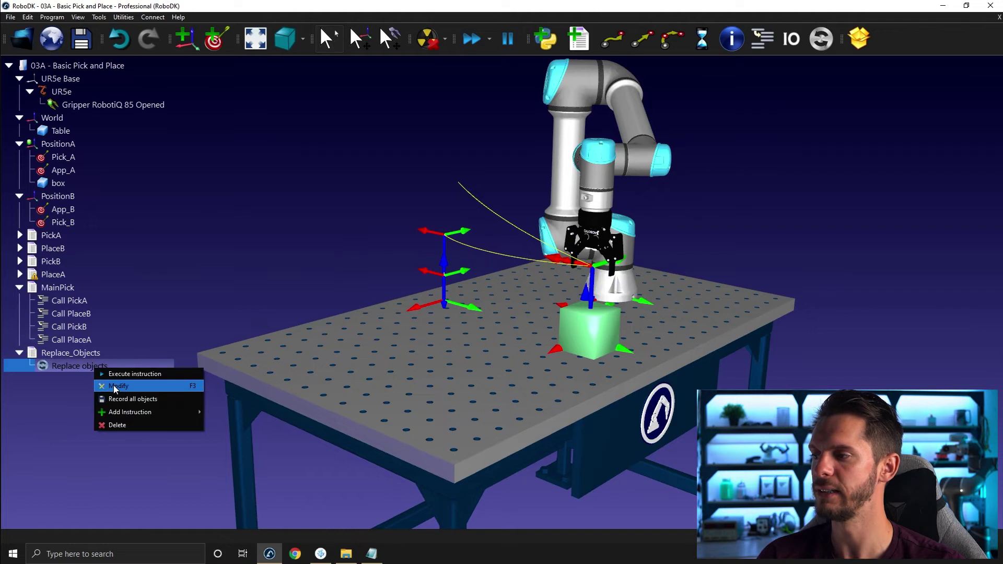
pyautogui.click(115, 389)
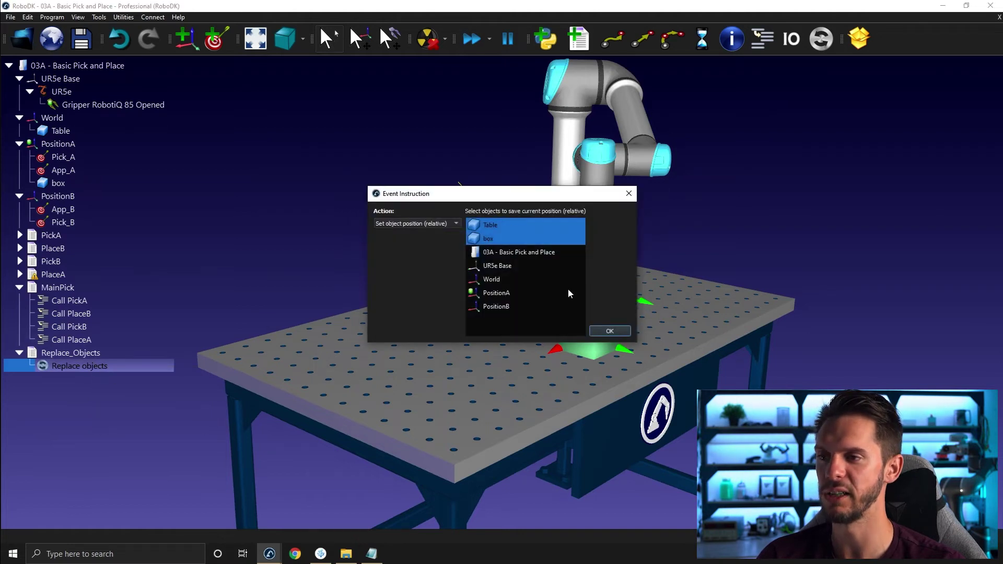
pyautogui.click(629, 195)
# - Scroll the Table's X position down to about -460 and close its details
pyautogui.doubleClick(472, 389)
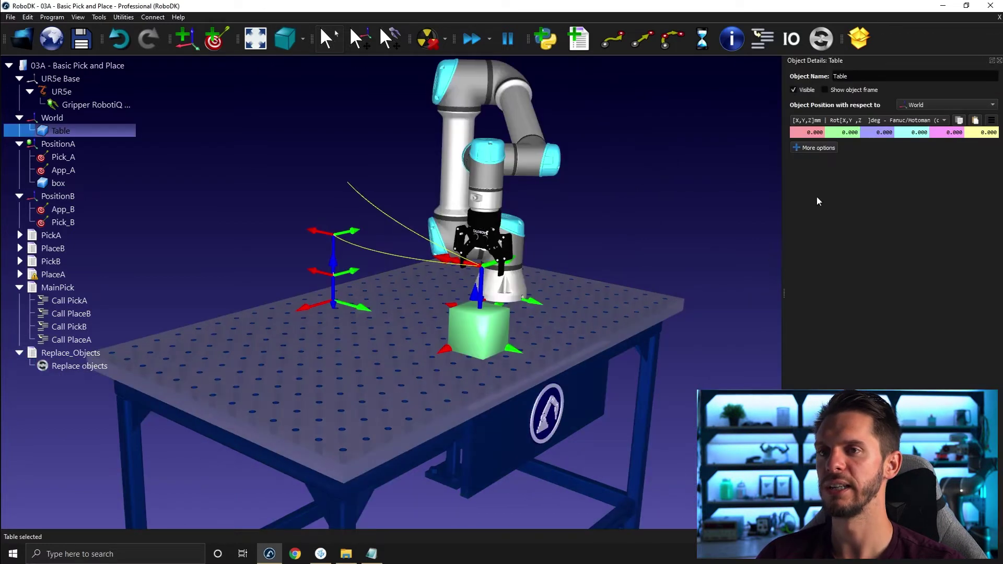
pyautogui.scroll(-3, 804, 134)
pyautogui.scroll(-2, 804, 133)
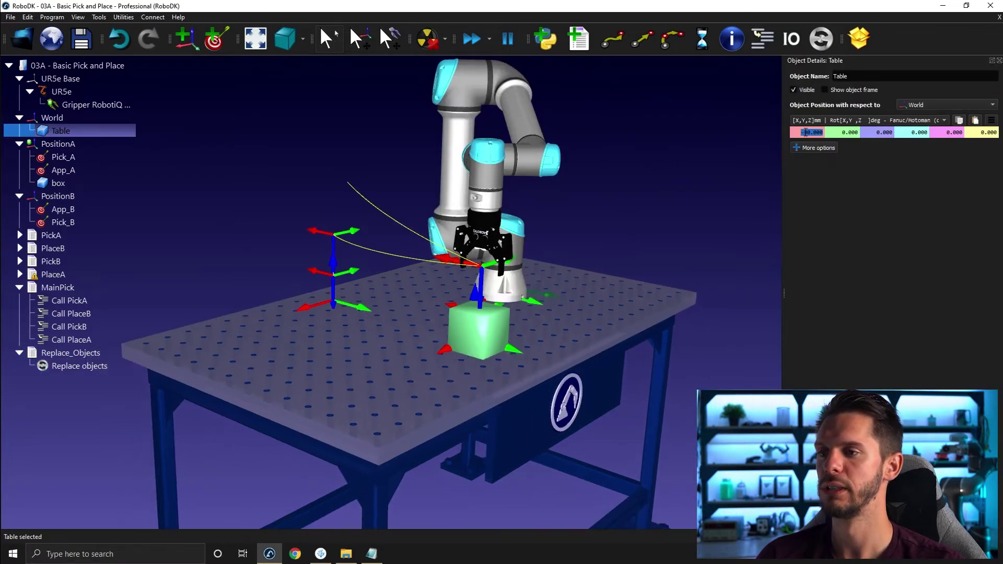
pyautogui.scroll(-3, 806, 133)
pyautogui.scroll(-2, 806, 132)
pyautogui.scroll(-8, 806, 132)
pyautogui.scroll(-8, 807, 132)
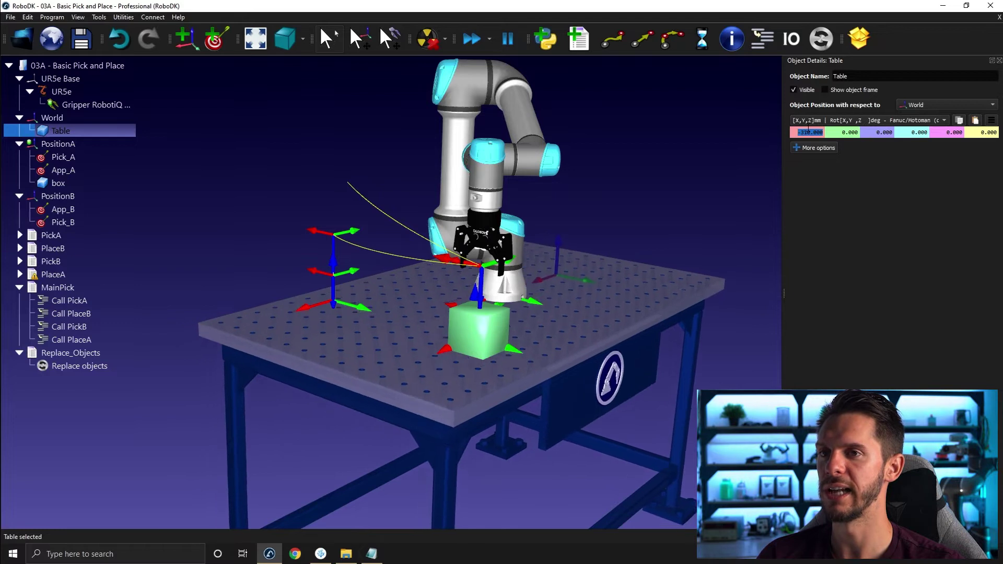
pyautogui.scroll(-8, 807, 130)
pyautogui.scroll(-9, 809, 129)
pyautogui.scroll(3, 809, 130)
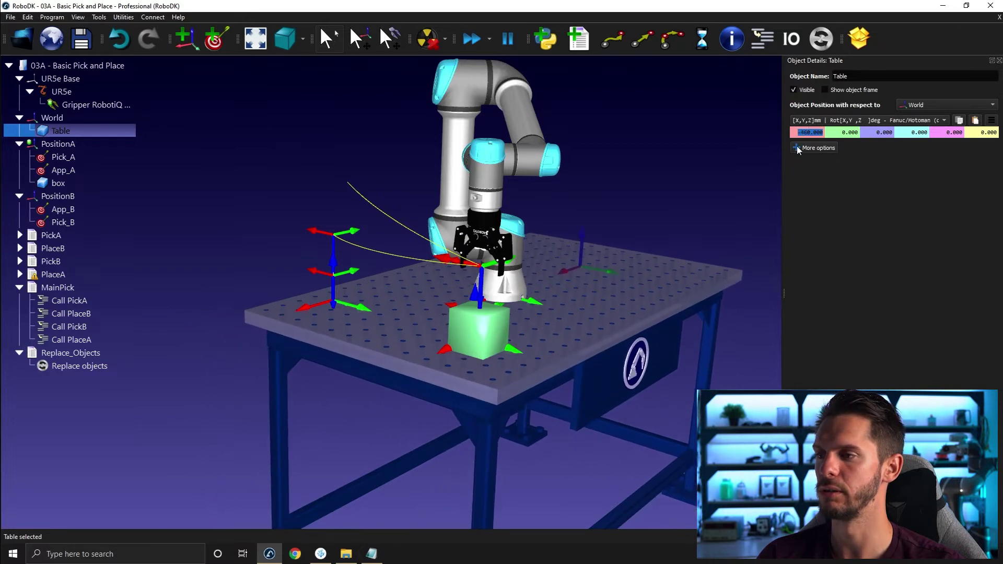
pyautogui.click(1000, 61)
# - Record all current object positions in the Replace objects instruction
pyautogui.click(321, 315)
pyautogui.rightClick(87, 364)
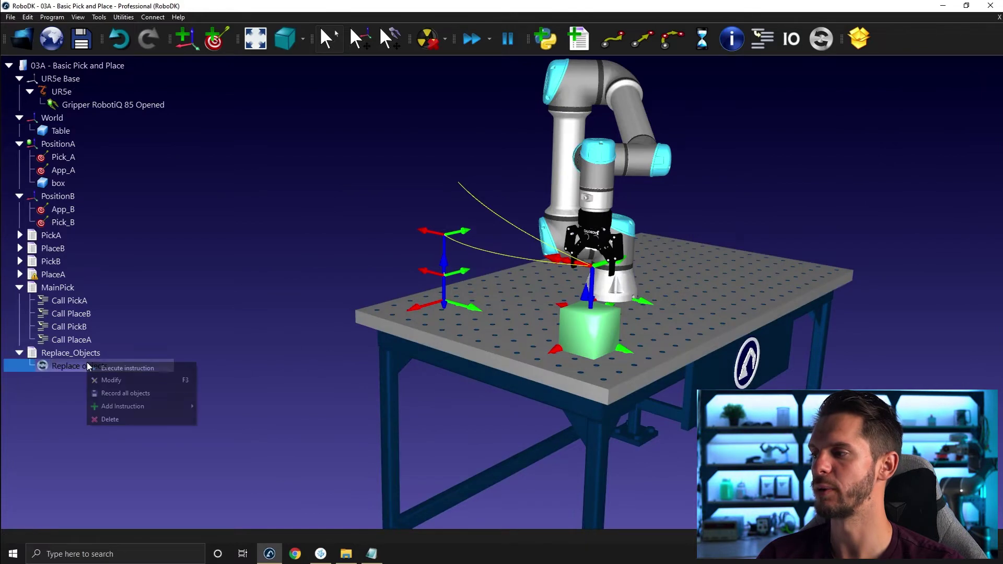
pyautogui.click(139, 393)
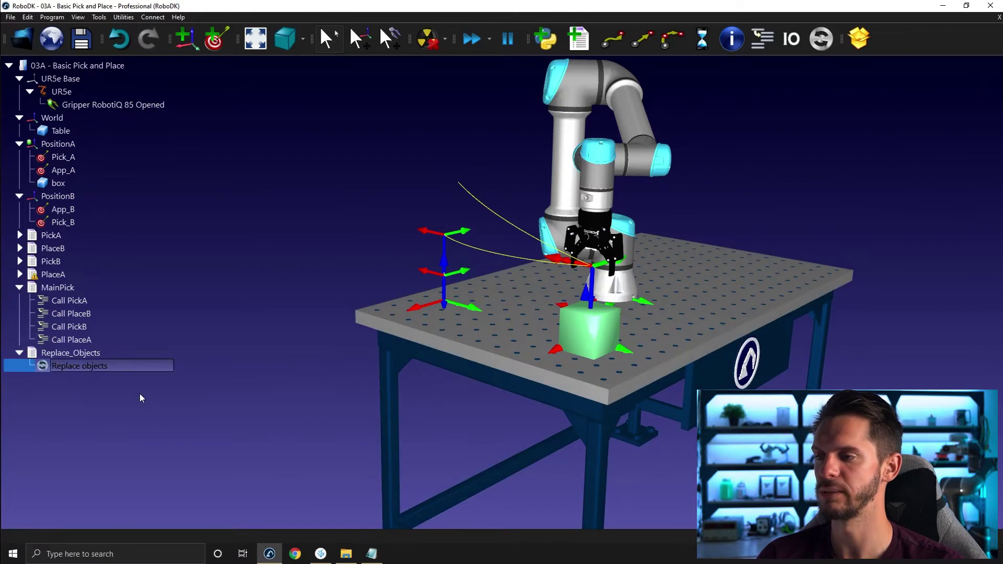
# - Shift the Table's X offset, then run Replace_Objects to restore it
pyautogui.doubleClick(514, 360)
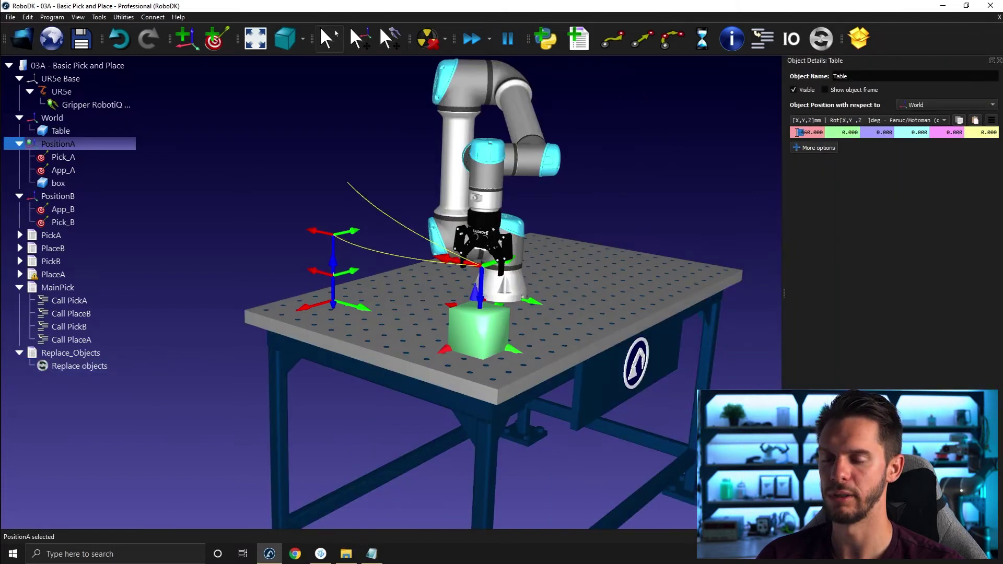
pyautogui.write('2')
pyautogui.press('Return')
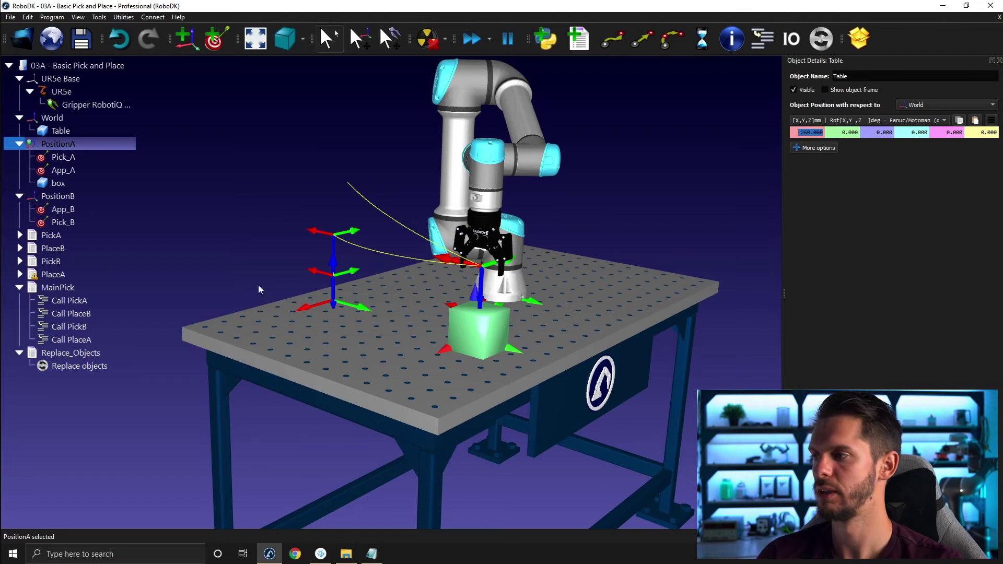
pyautogui.doubleClick(79, 352)
pyautogui.write('-460.000')
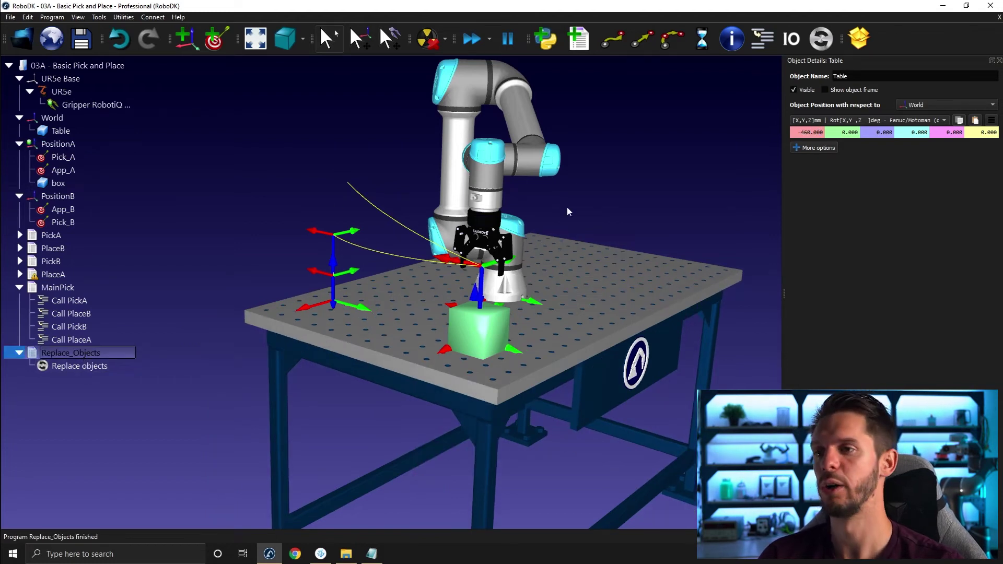
# - Set the Table's X back to 0 and record all object positions again
pyautogui.moveTo(794, 135); pyautogui.dragTo(811, 134)
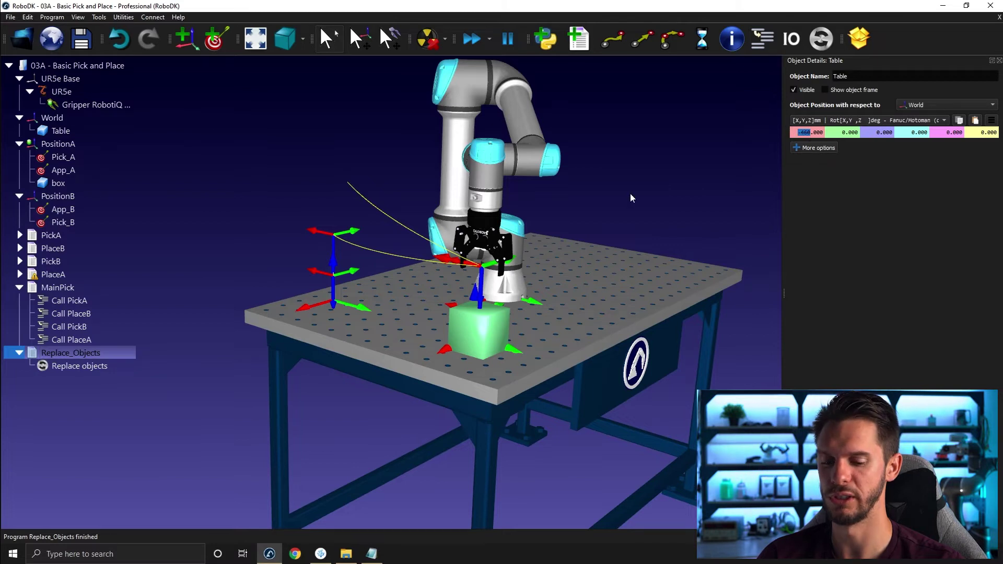
pyautogui.write('0')
pyautogui.press('Return')
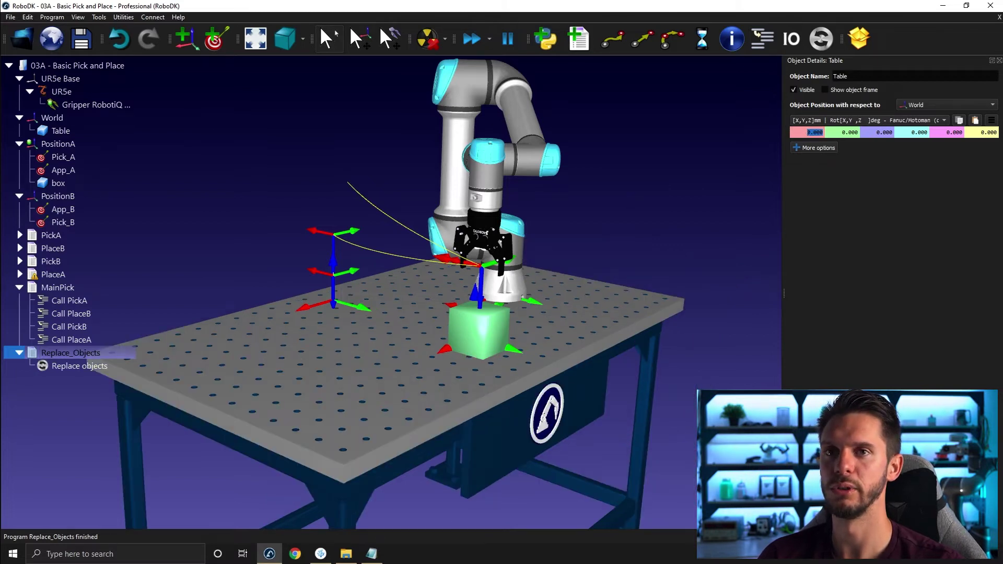
pyautogui.click(999, 62)
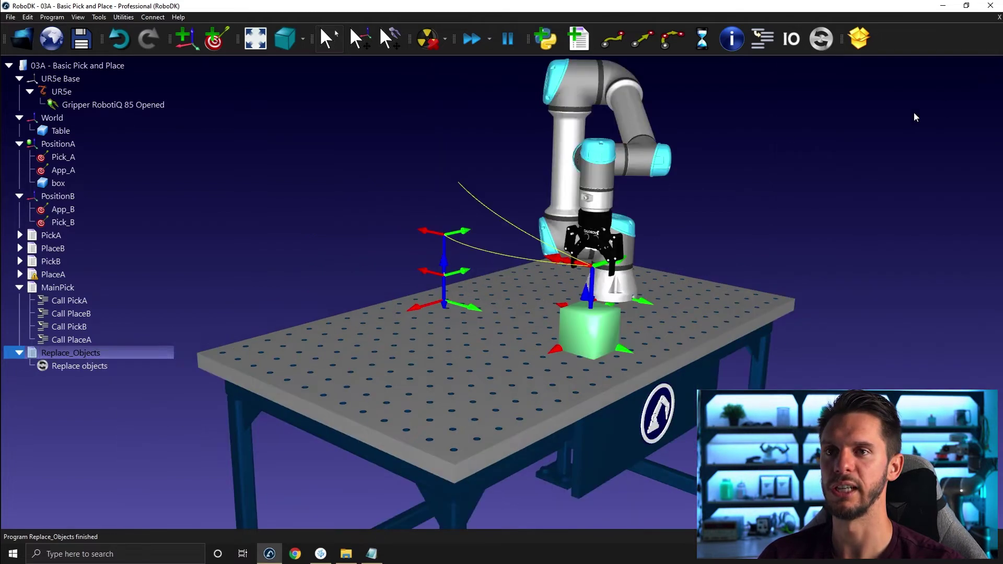
pyautogui.rightClick(51, 369)
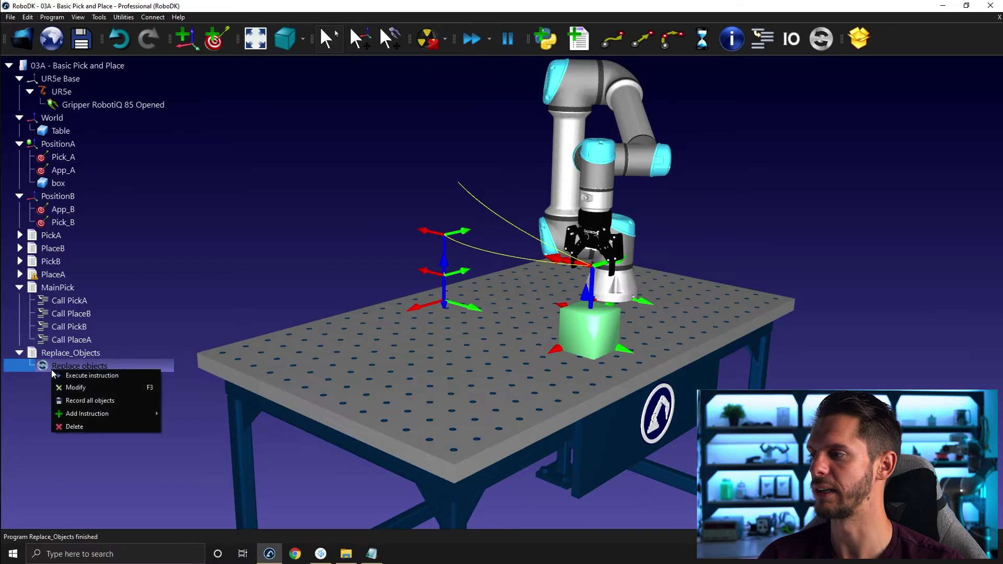
pyautogui.click(83, 400)
pyautogui.moveTo(533, 319)
pyautogui.mouseDown()
pyautogui.moveTo(563, 270)
pyautogui.moveTo(537, 359)
pyautogui.mouseUp()
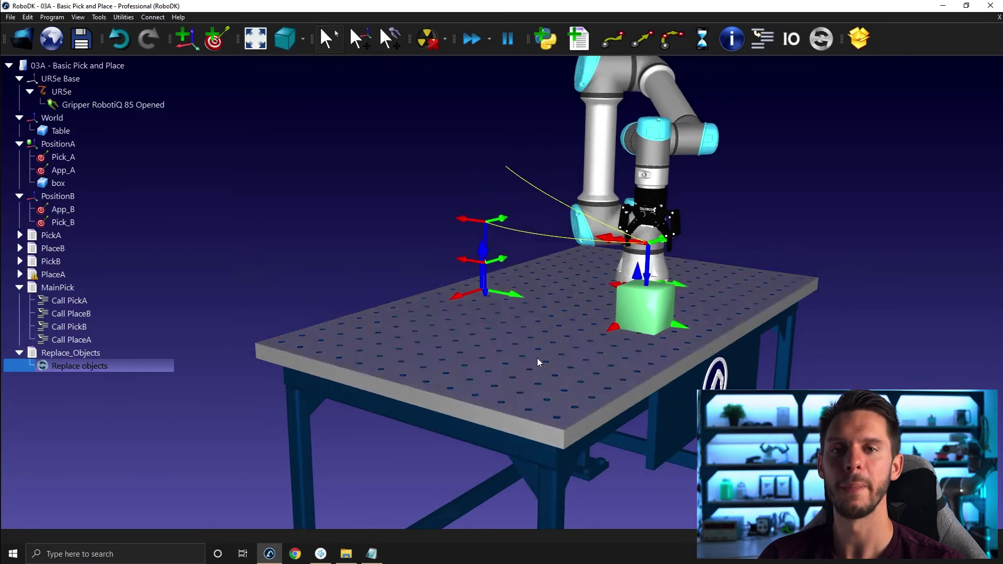
pyautogui.moveTo(311, 262)
pyautogui.mouseDown()
pyautogui.moveTo(321, 253)
pyautogui.moveTo(322, 268)
pyautogui.mouseUp()
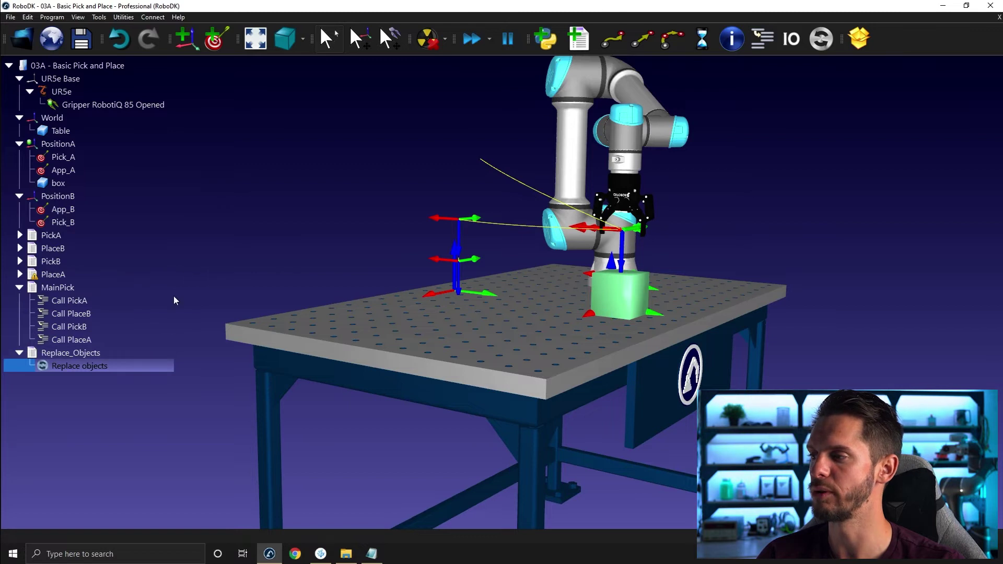
pyautogui.click(108, 328)
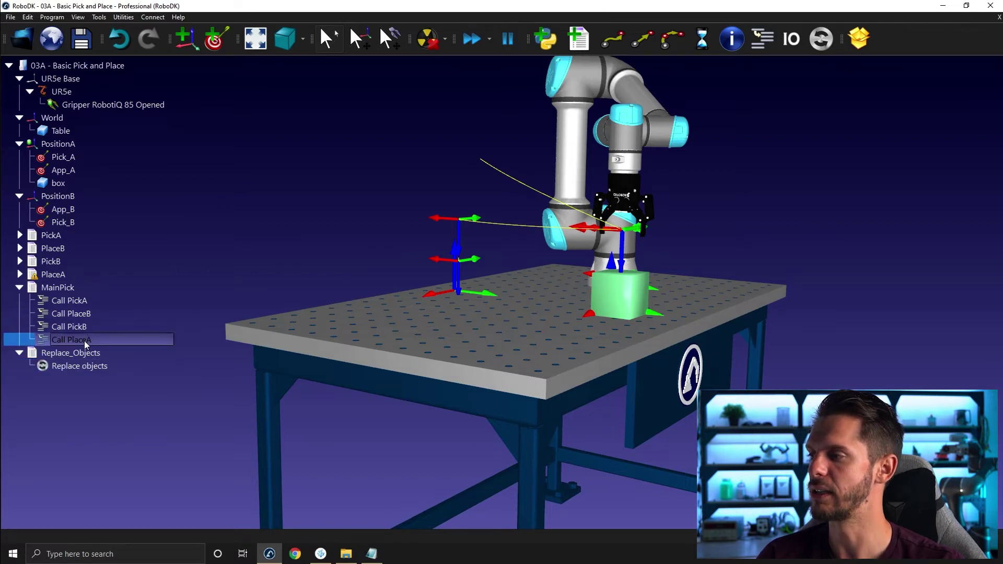
# - Delete Call PlaceA, retarget Call PickB to Replace_Objects, and run MainPick
pyautogui.press('Delete')
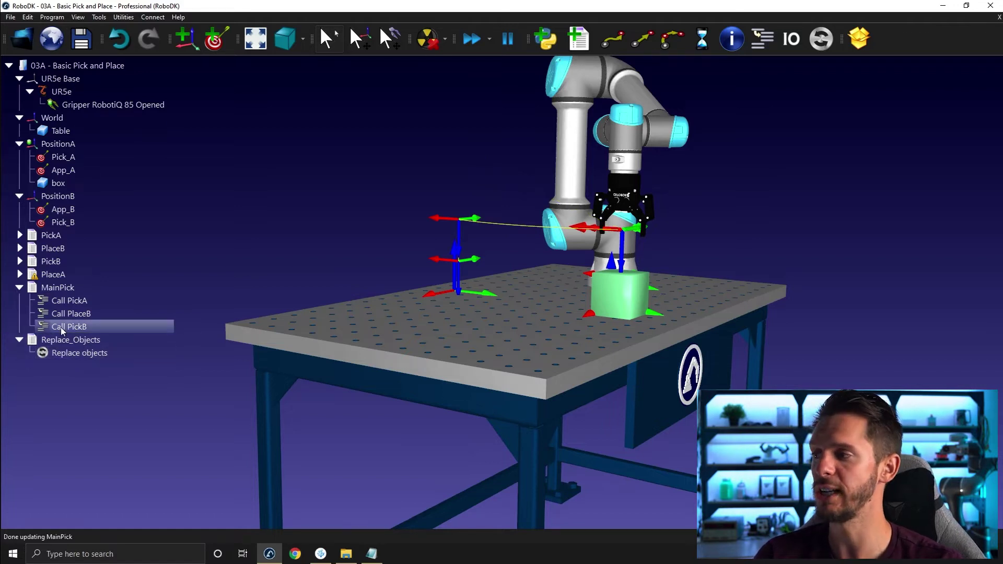
pyautogui.rightClick(61, 330)
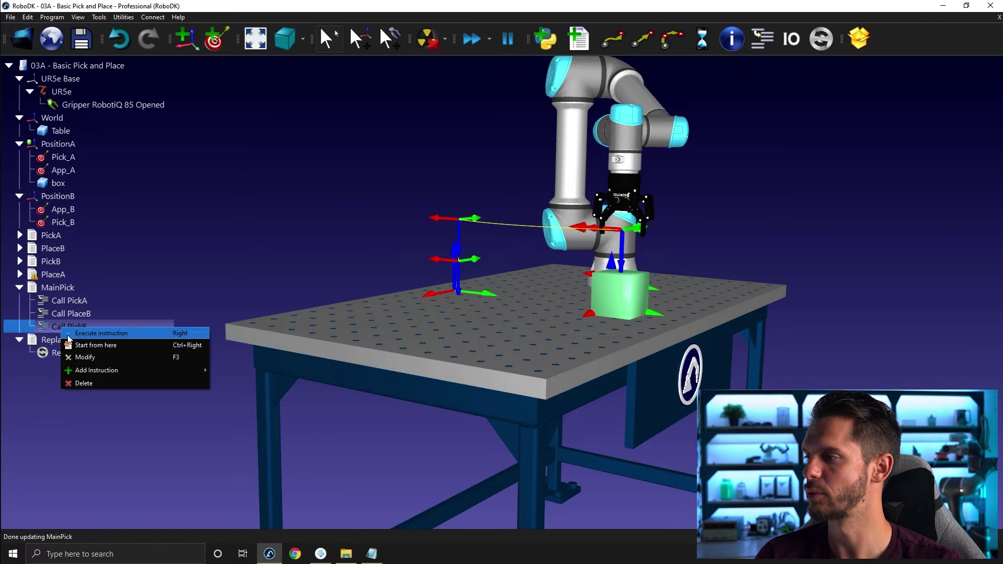
pyautogui.click(90, 354)
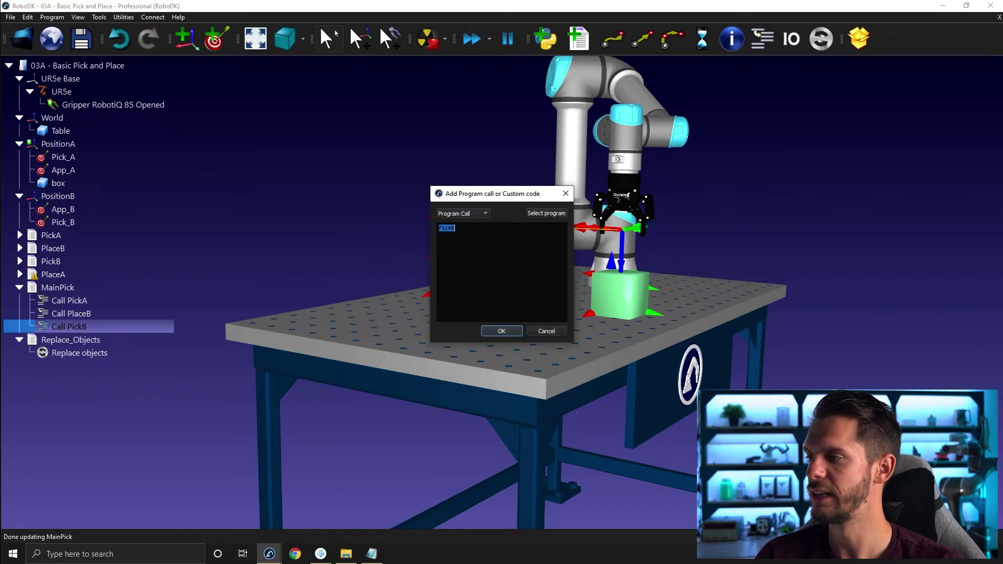
pyautogui.click(540, 215)
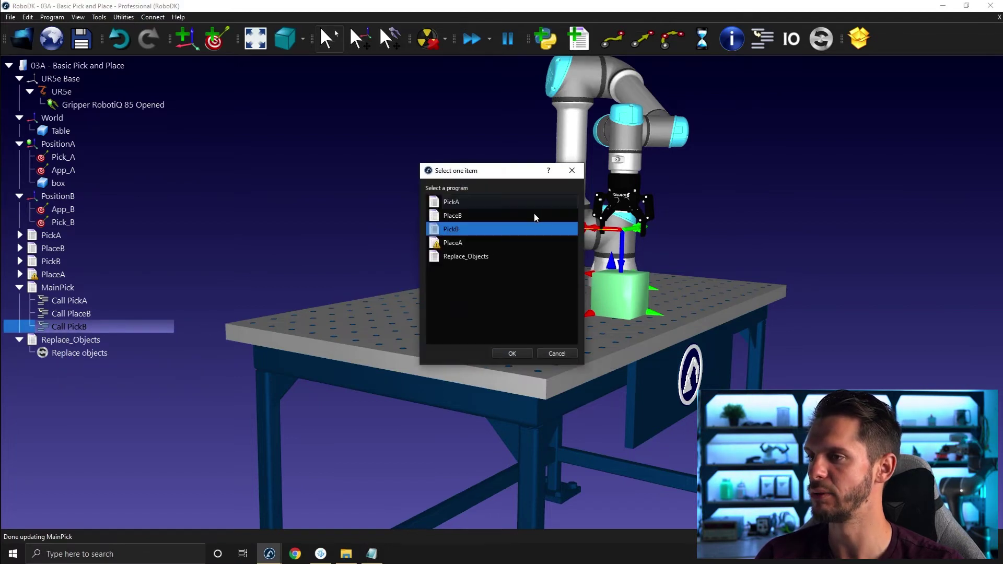
pyautogui.click(485, 257)
pyautogui.click(501, 354)
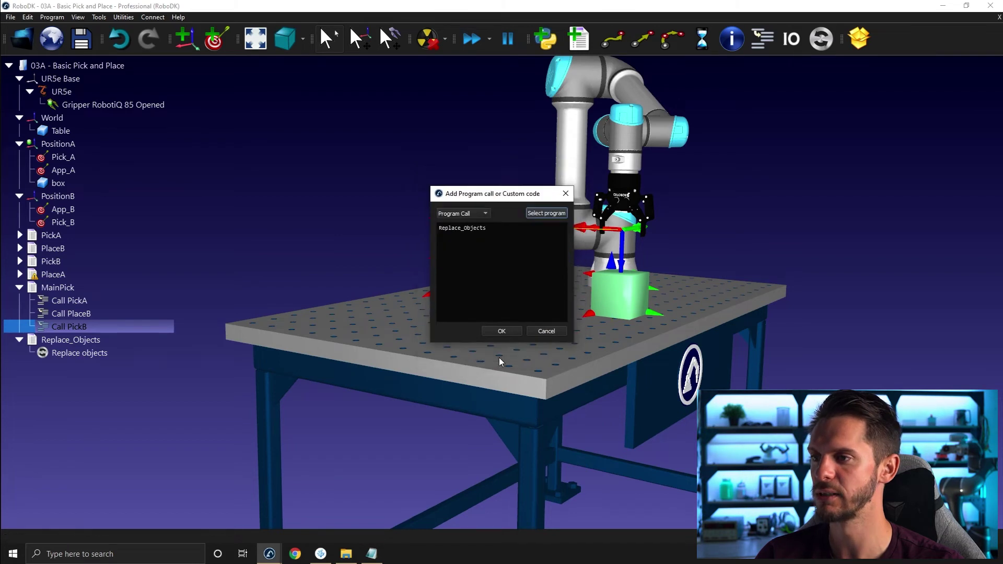
pyautogui.click(501, 332)
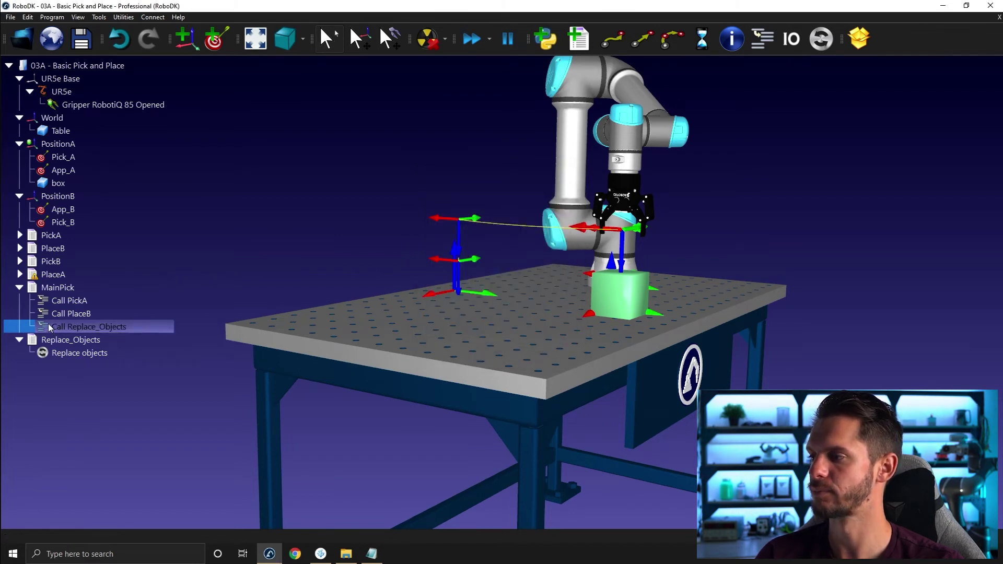
pyautogui.doubleClick(63, 290)
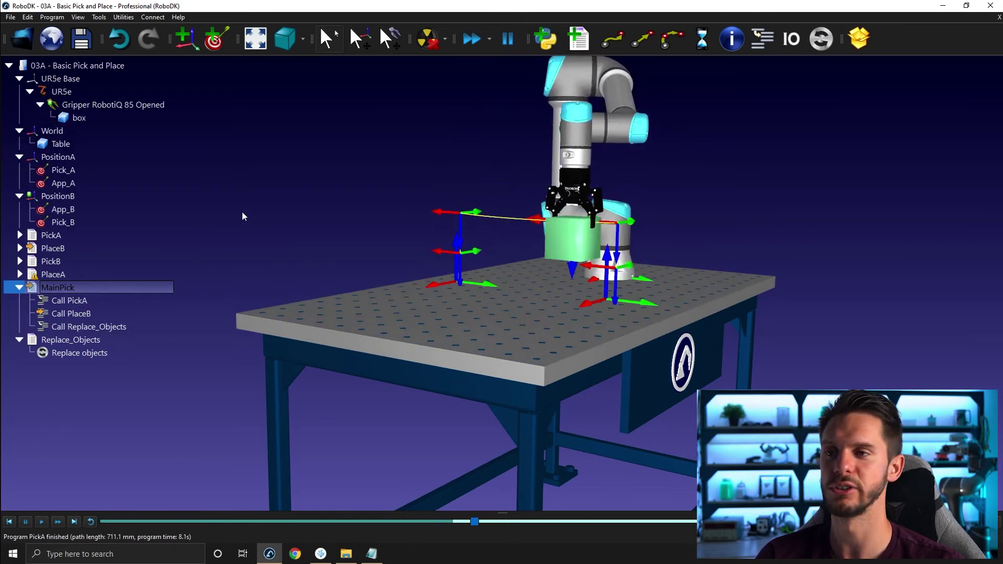
# - Stop the simulation, move the Replace_Objects call to the top of MainPick, and toggle looping
pyautogui.press('Escape')
pyautogui.moveTo(50, 327); pyautogui.dragTo(55, 294)
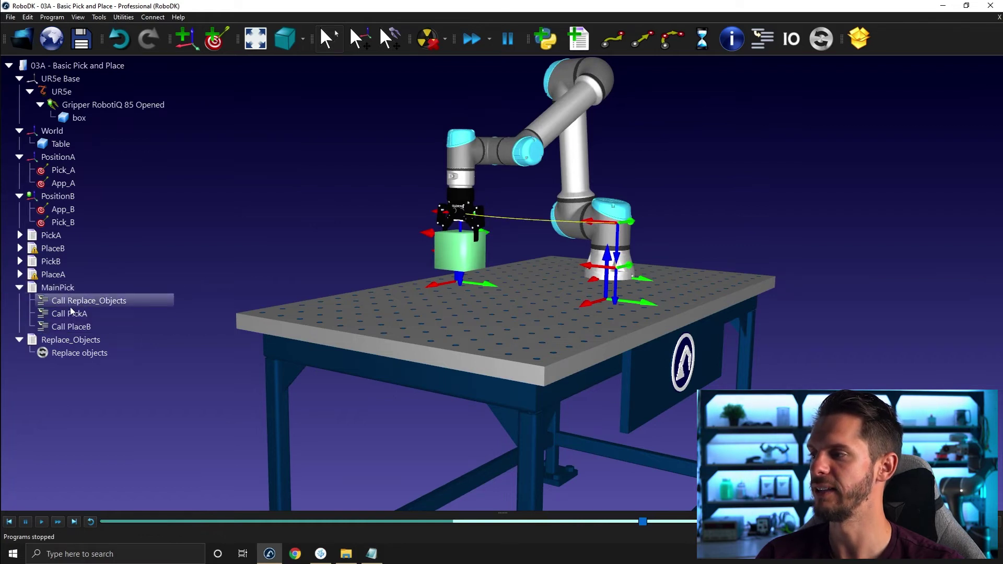
pyautogui.rightClick(74, 289)
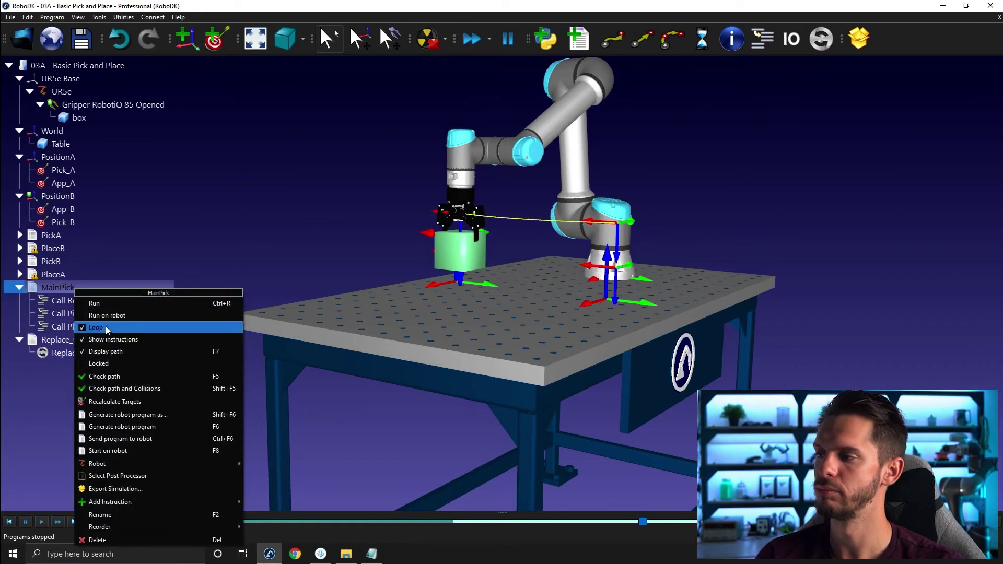
pyautogui.click(105, 326)
# - Run MainPick to see the box reset, then load the 03 - Organize boxes station
pyautogui.click(66, 287)
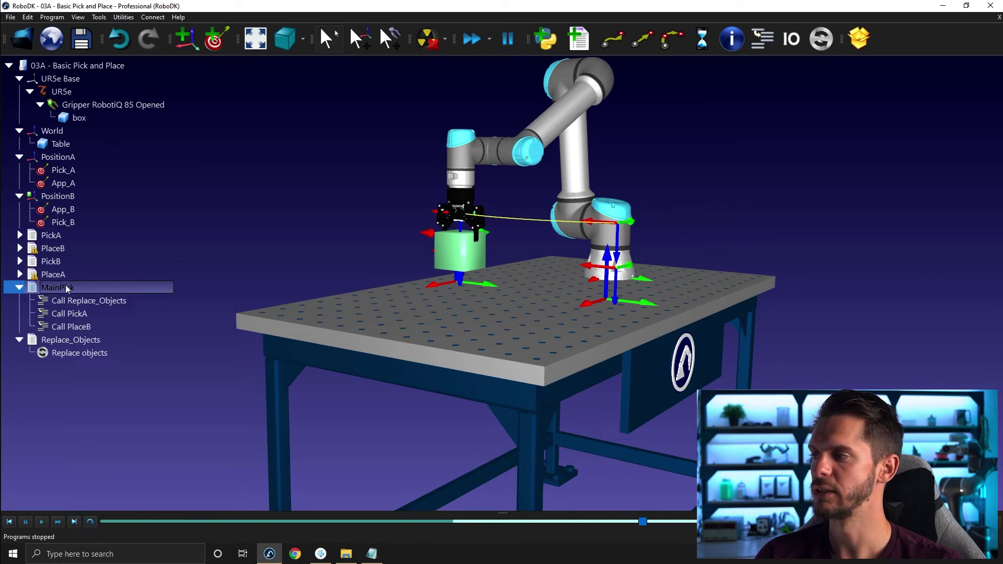
pyautogui.doubleClick(66, 287)
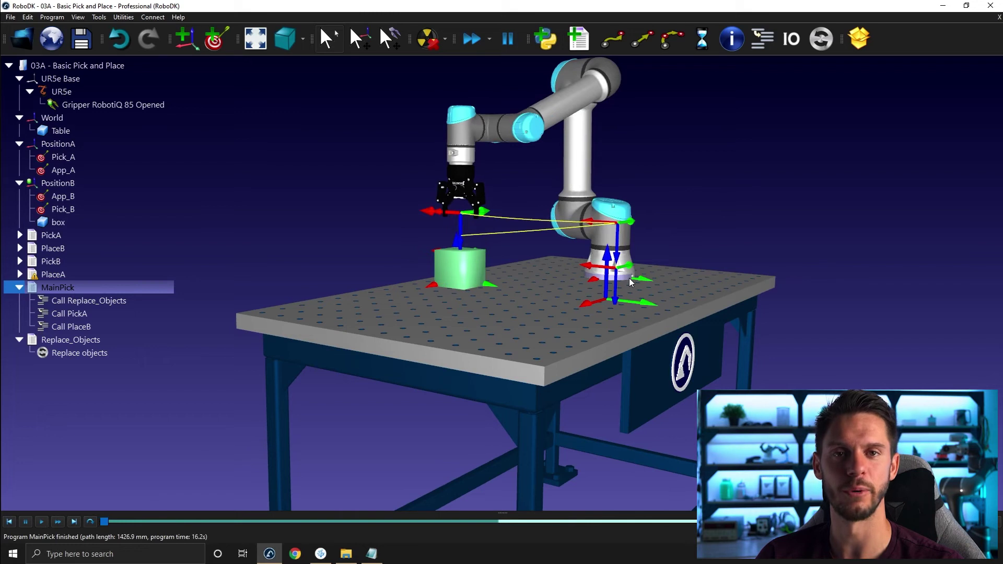
pyautogui.doubleClick(100, 287)
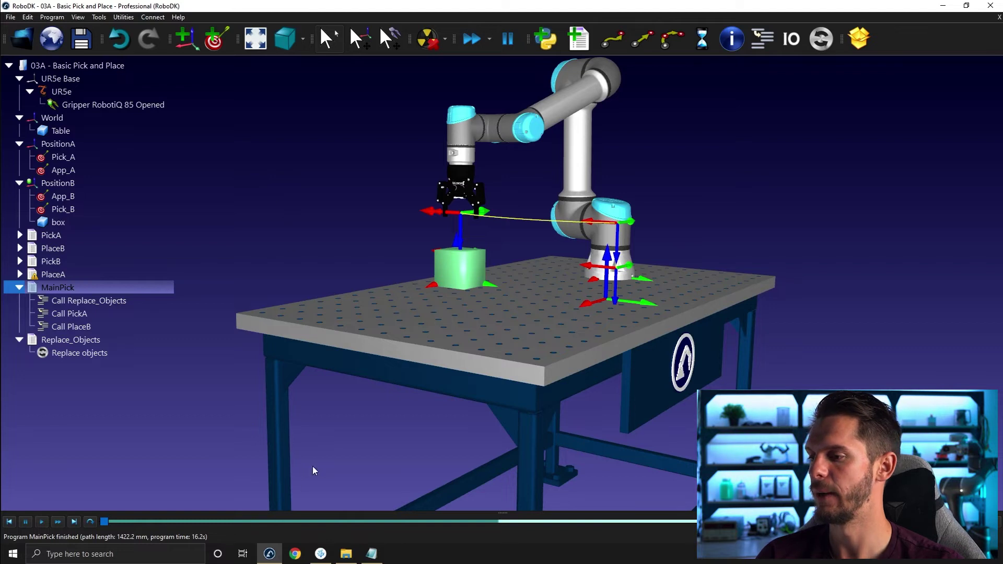
pyautogui.click(345, 553)
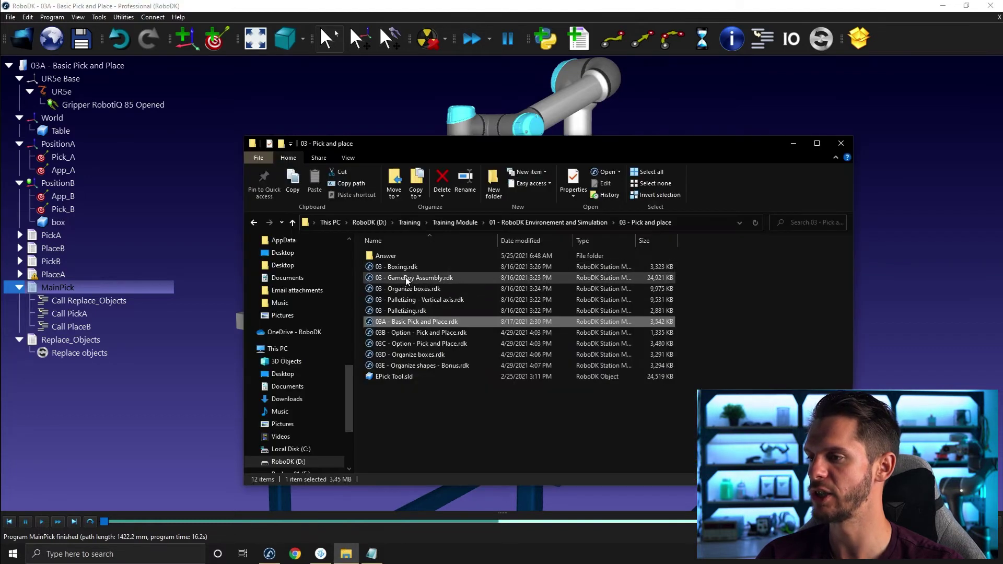
pyautogui.moveTo(406, 289); pyautogui.dragTo(349, 111)
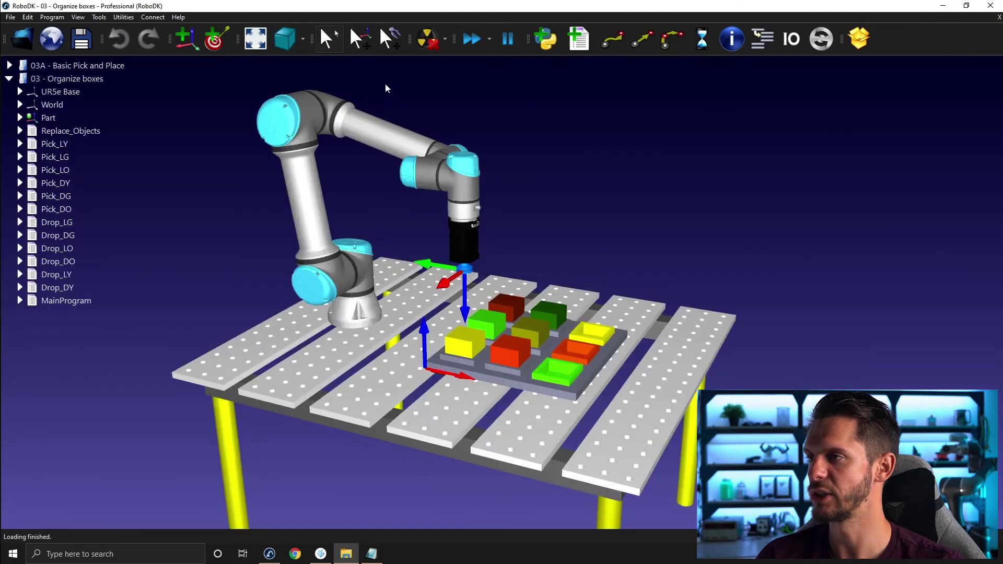
# - Run and stop MainProgram, then run Replace_Objects to reset the coloured boxes
pyautogui.click(28, 130)
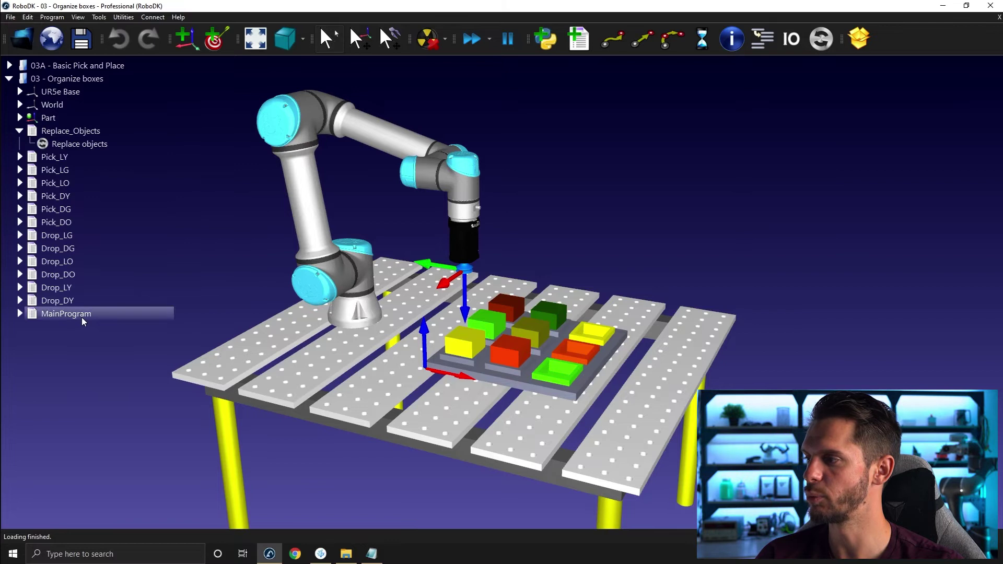
pyautogui.doubleClick(82, 318)
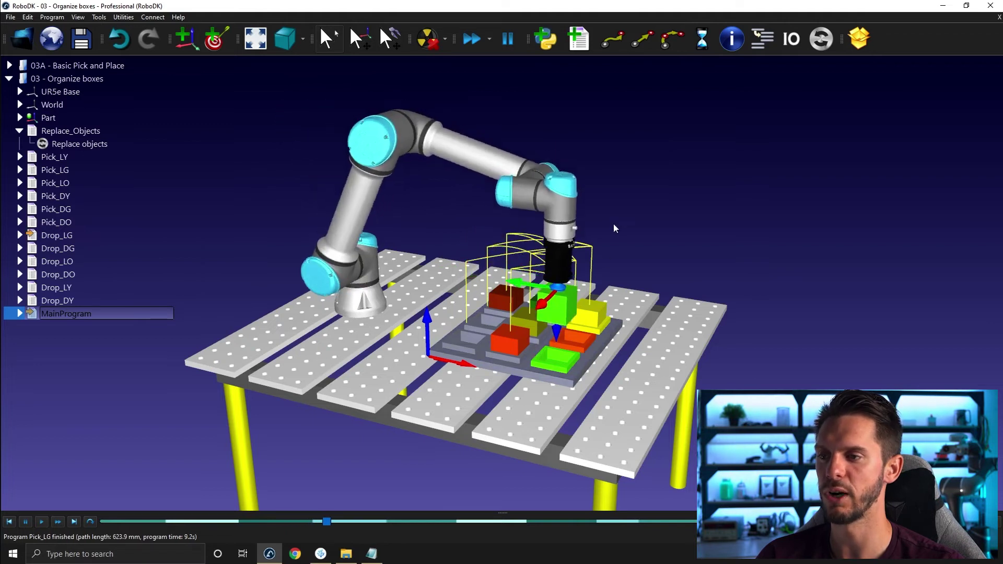
pyautogui.press('Escape')
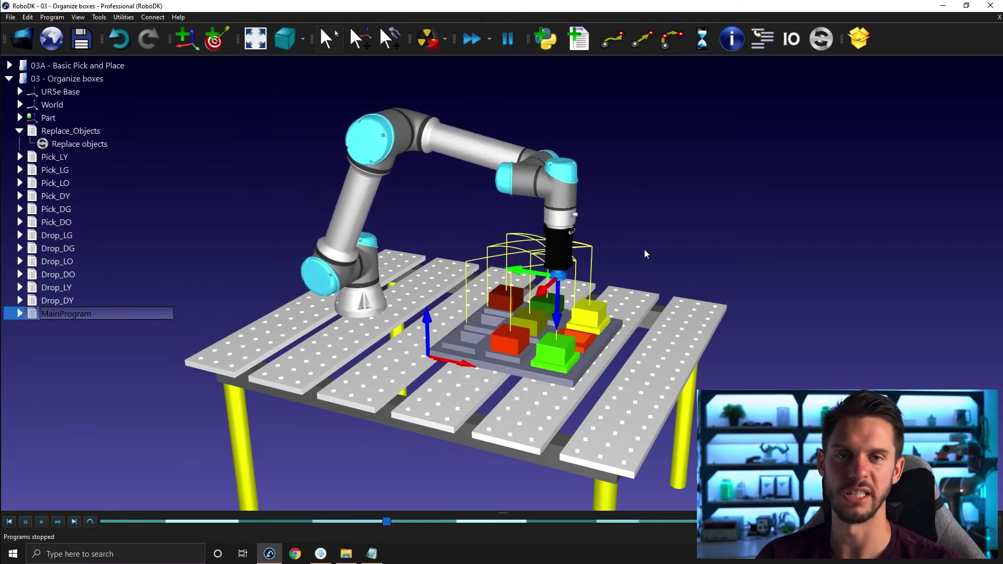
pyautogui.doubleClick(86, 130)
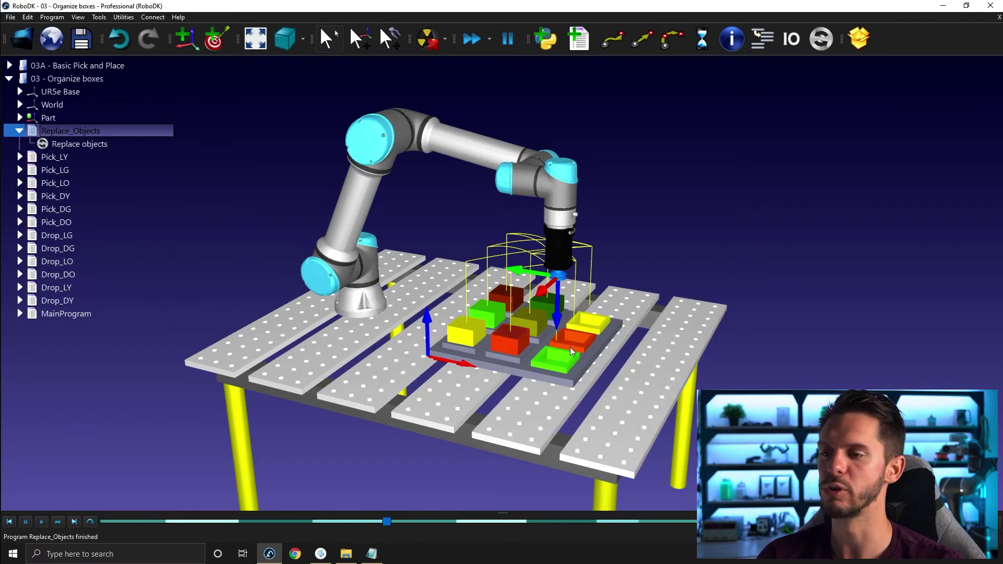
pyautogui.doubleClick(57, 318)
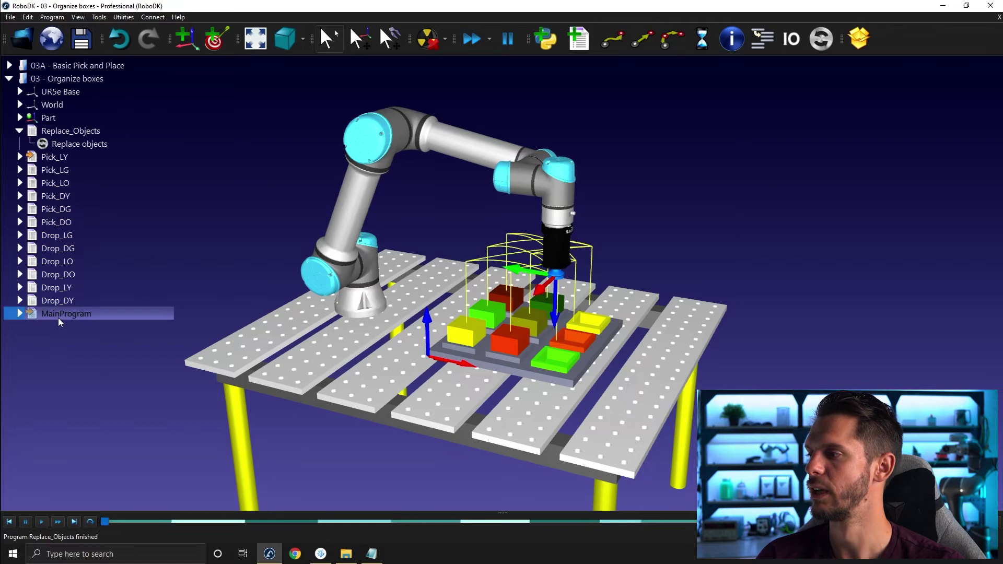
# - Rerun MainProgram from the reset boxes, stop it, and return to 03A - Basic Pick and Place
pyautogui.click(21, 313)
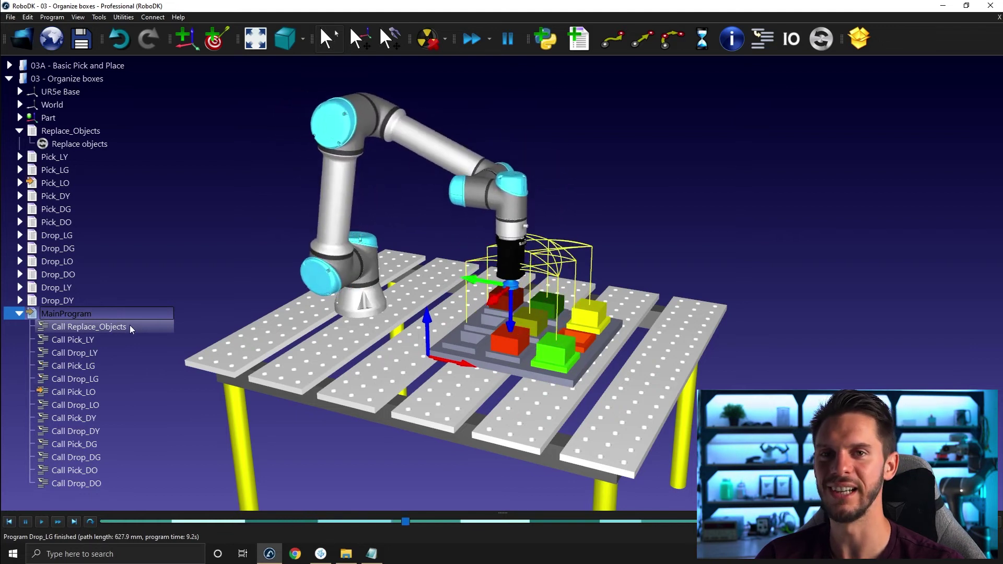
pyautogui.click(219, 215)
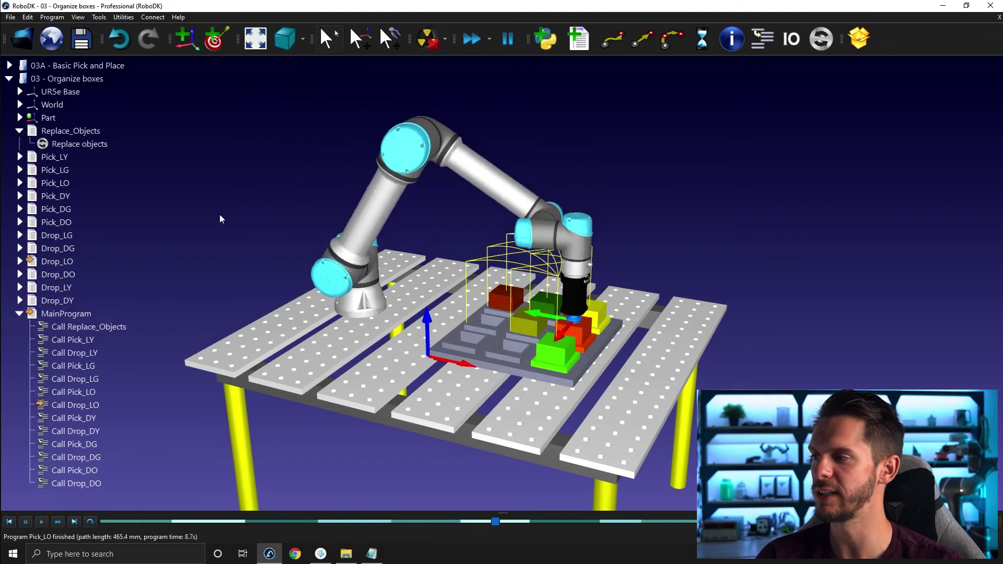
pyautogui.click(19, 131)
pyautogui.click(79, 302)
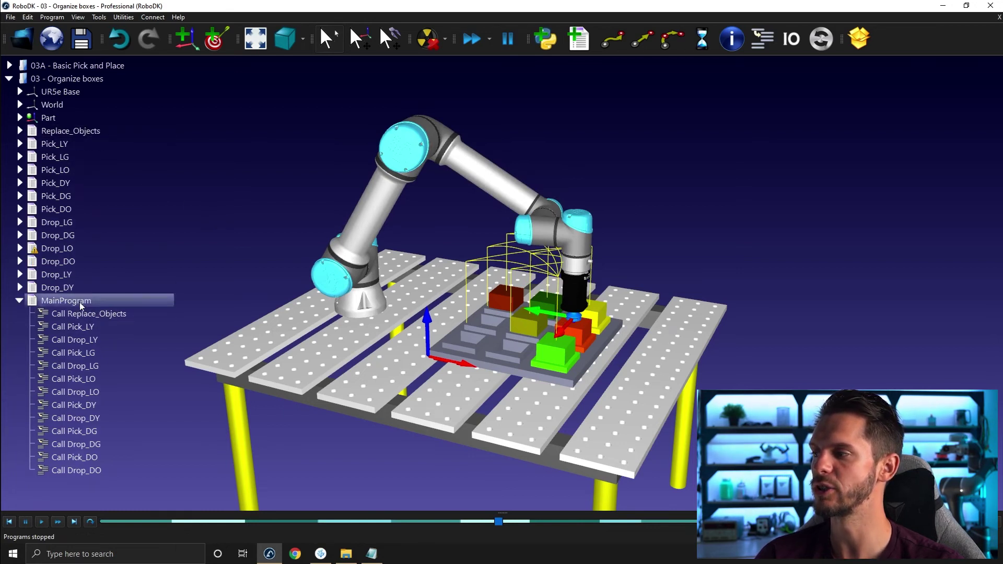
pyautogui.doubleClick(79, 302)
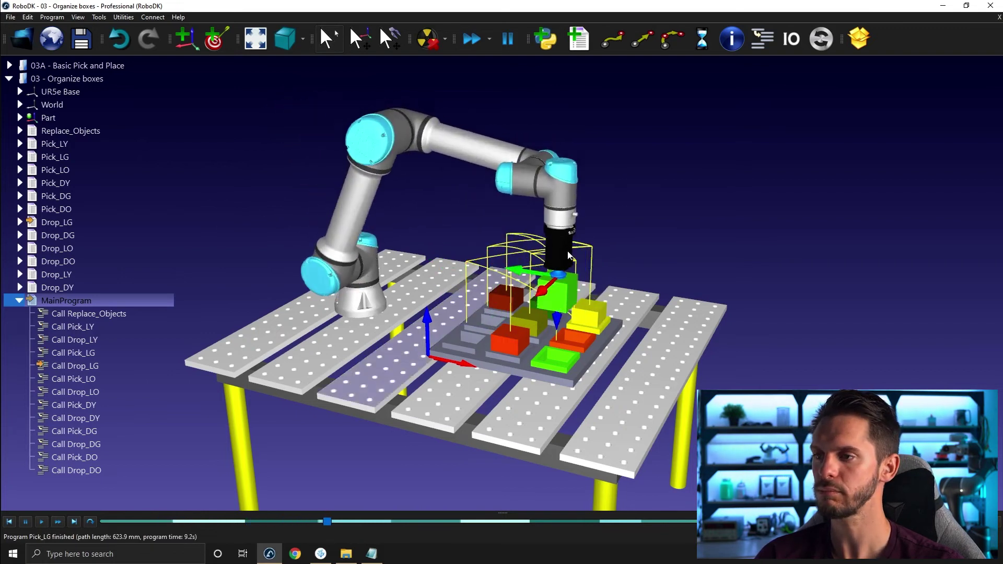
pyautogui.moveTo(435, 293); pyautogui.dragTo(509, 274, button='right')
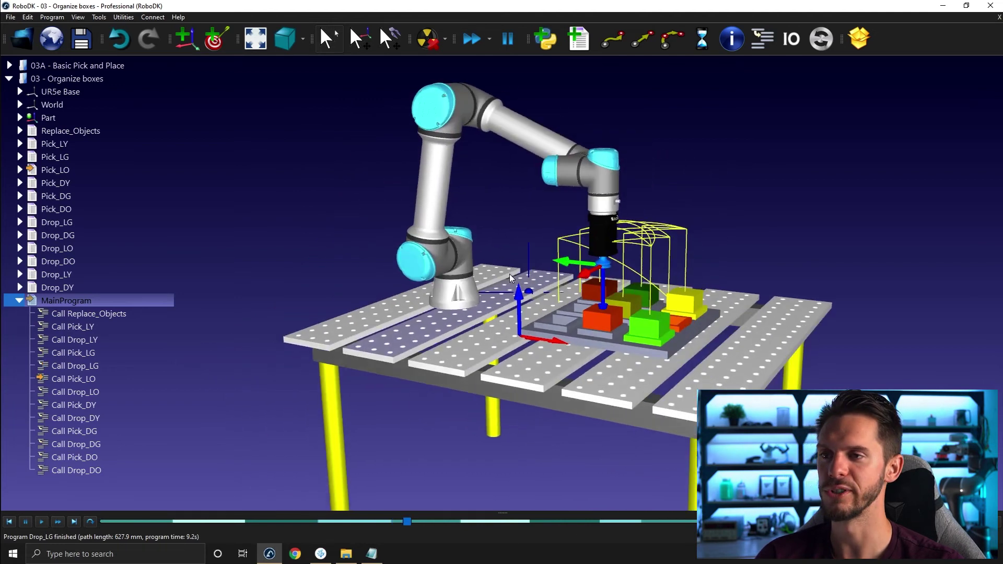
pyautogui.moveTo(497, 290)
pyautogui.mouseDown()
pyautogui.moveTo(484, 296)
pyautogui.moveTo(498, 299)
pyautogui.moveTo(470, 285)
pyautogui.mouseUp()
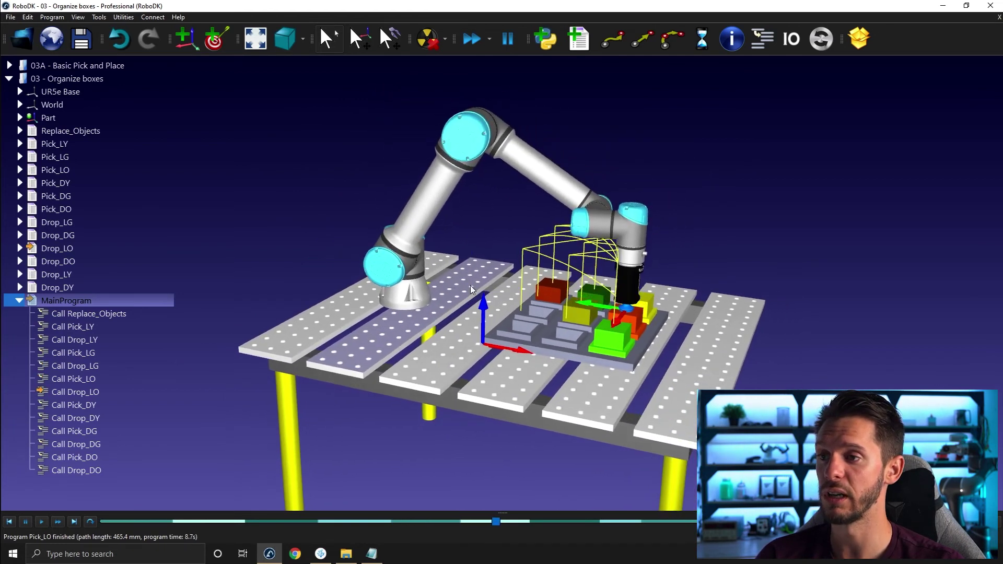
pyautogui.press('Escape')
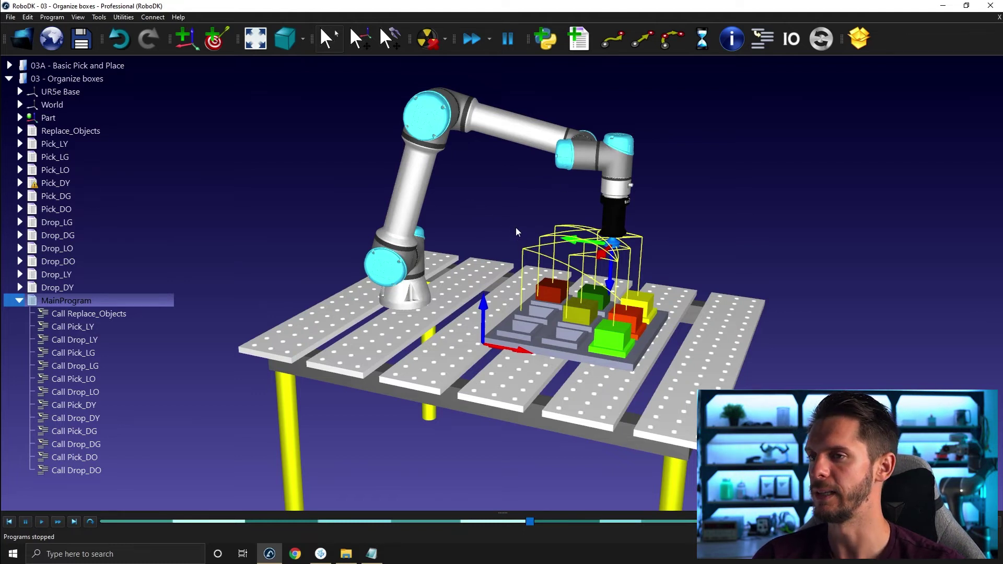
pyautogui.click(19, 301)
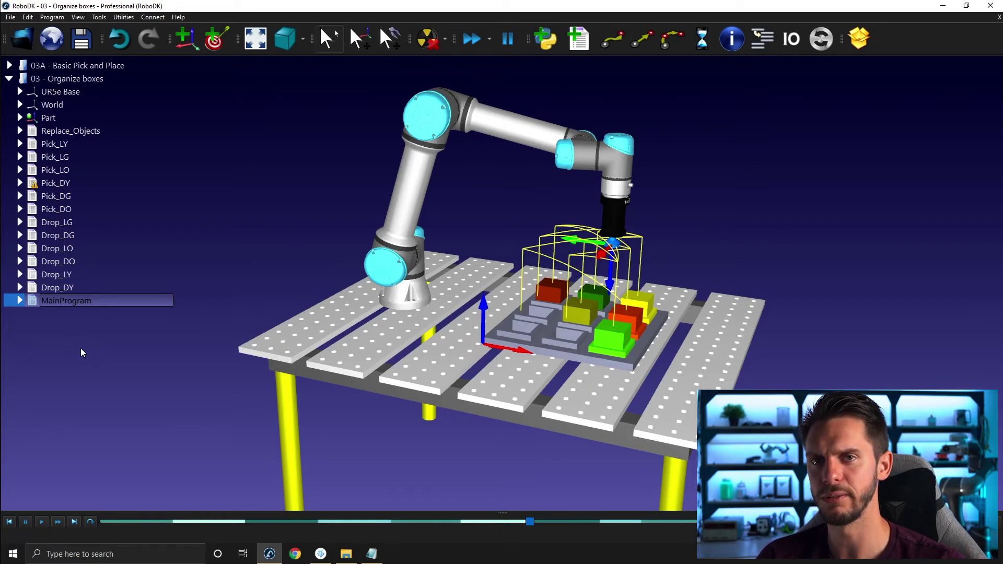
pyautogui.click(34, 67)
# - Review the Replace objects instruction settings and close the dialog
pyautogui.rightClick(52, 353)
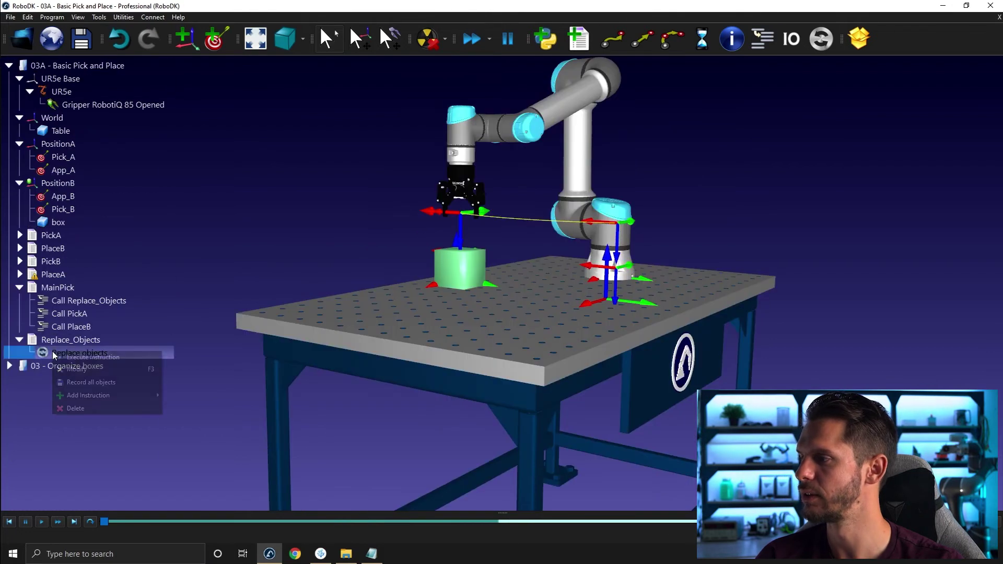
pyautogui.click(79, 371)
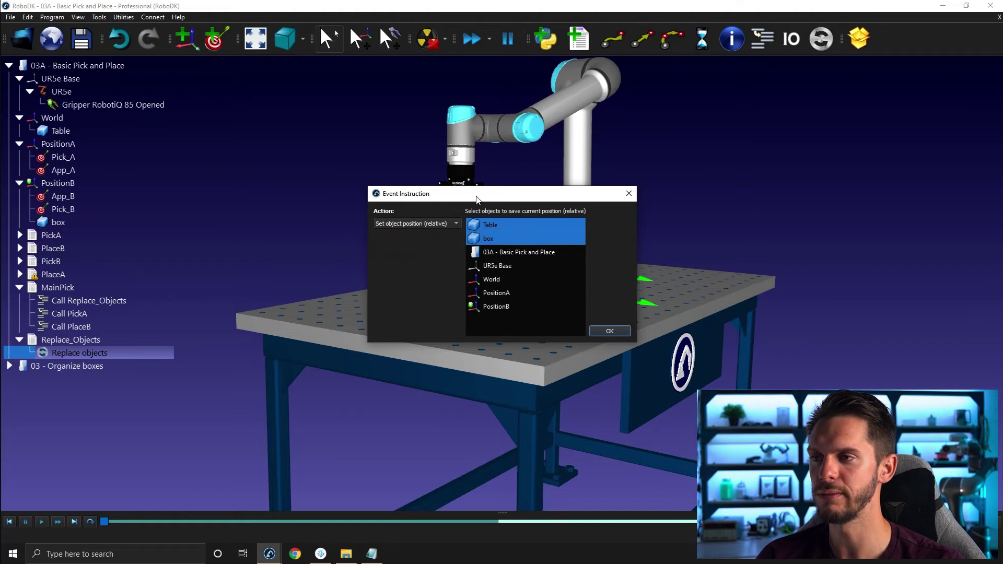
pyautogui.moveTo(476, 201); pyautogui.dragTo(724, 118)
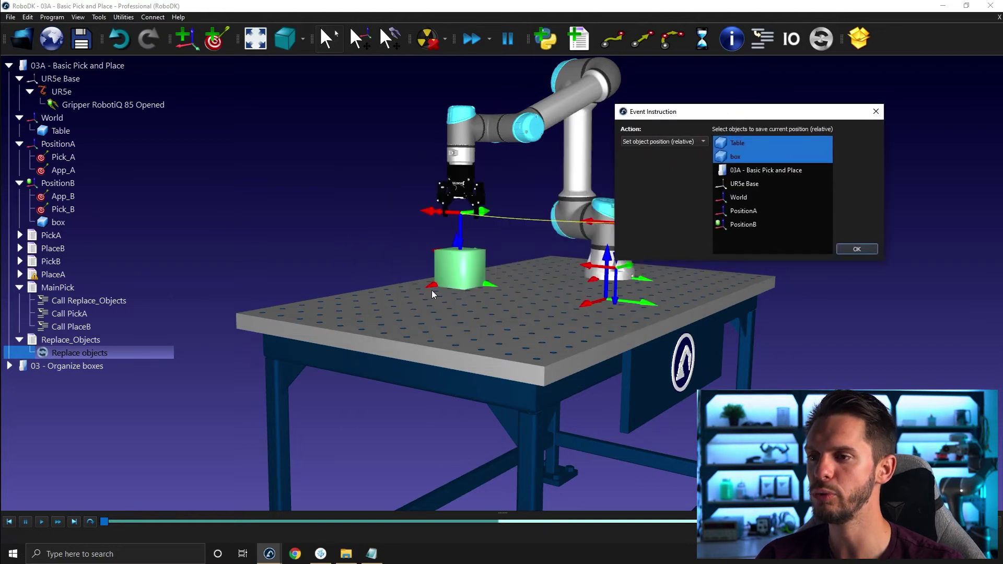
pyautogui.click(848, 249)
# - Shift the PositionB frame further right along the table and rerun the object reset
pyautogui.moveTo(594, 275); pyautogui.dragTo(560, 334)
pyautogui.click(582, 384)
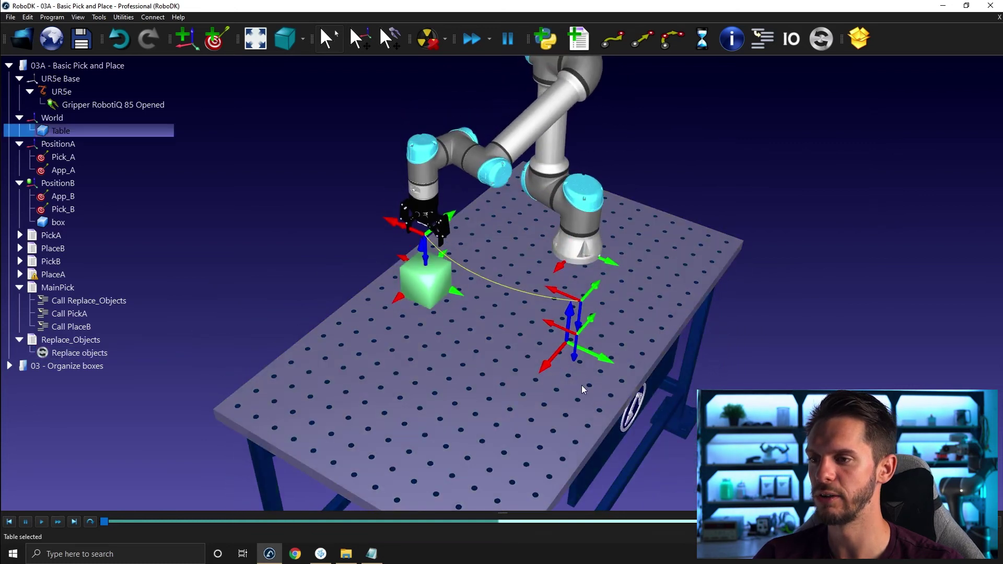
pyautogui.press('alt')
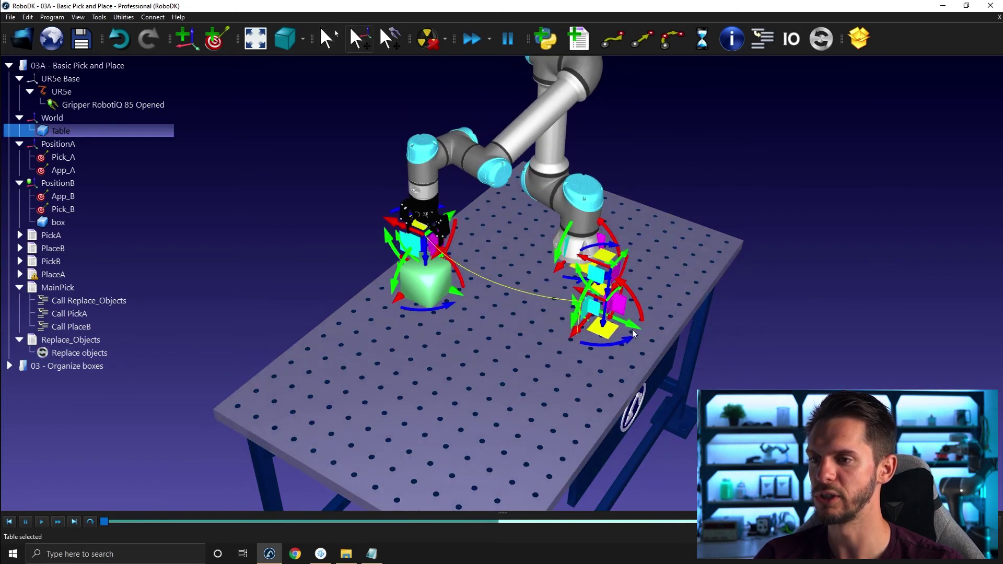
pyautogui.keyDown('alt'); pyautogui.moveTo(633, 324); pyautogui.dragTo(658, 329); pyautogui.keyUp('alt')
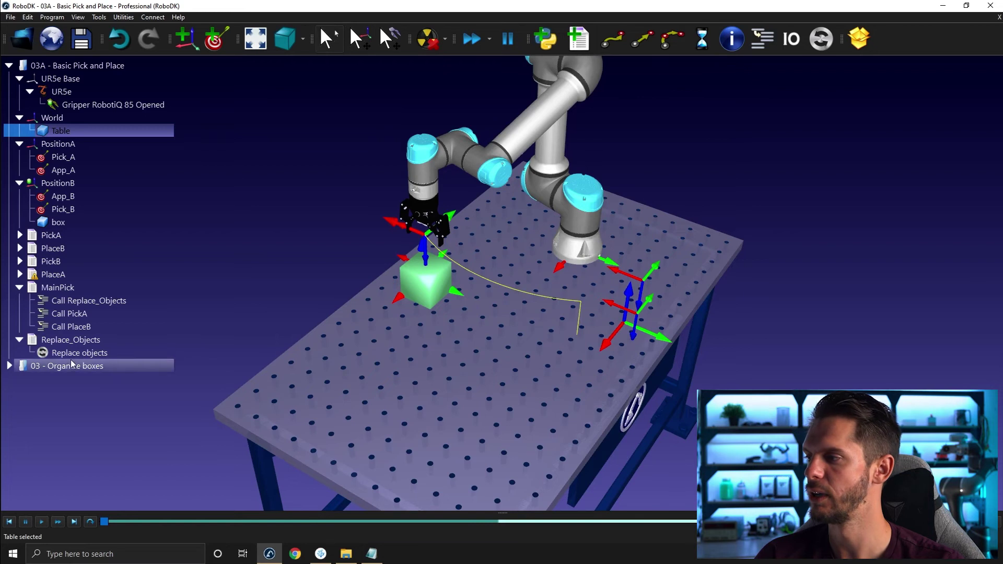
pyautogui.doubleClick(73, 341)
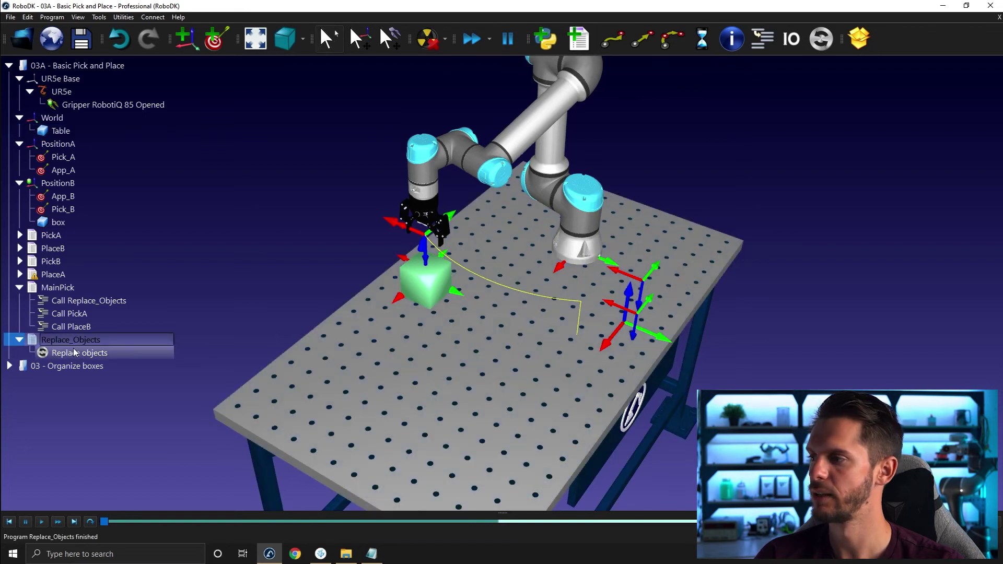
# - Drag the box up beside the gripper in move mode
pyautogui.click(70, 353)
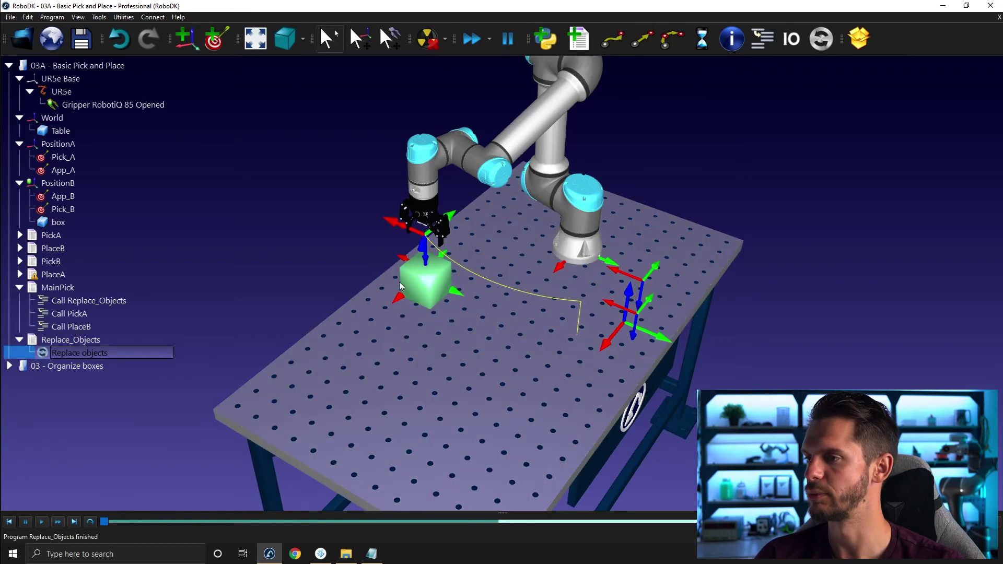
pyautogui.press('alt')
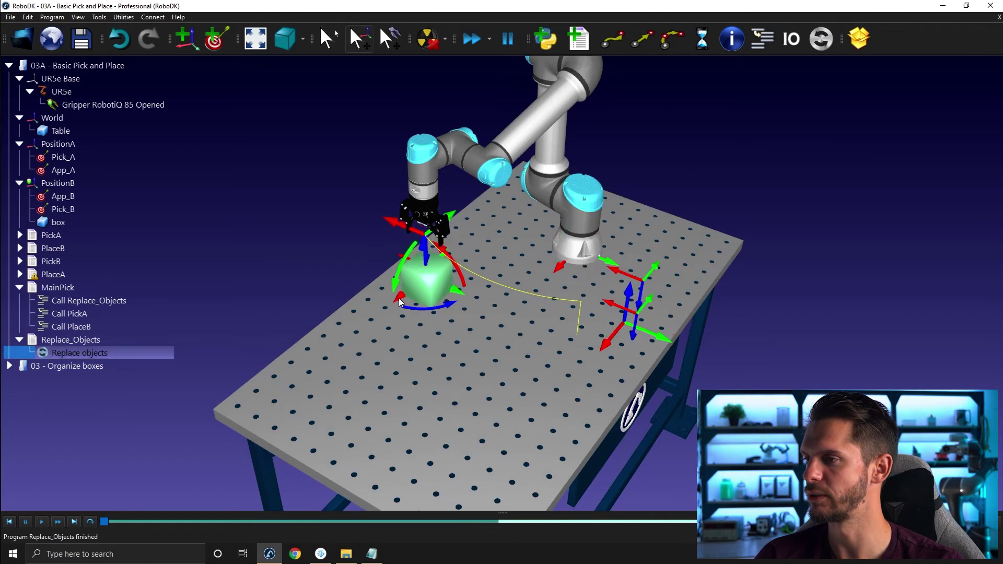
pyautogui.keyDown('alt'); pyautogui.moveTo(399, 302); pyautogui.dragTo(442, 275); pyautogui.keyUp('alt')
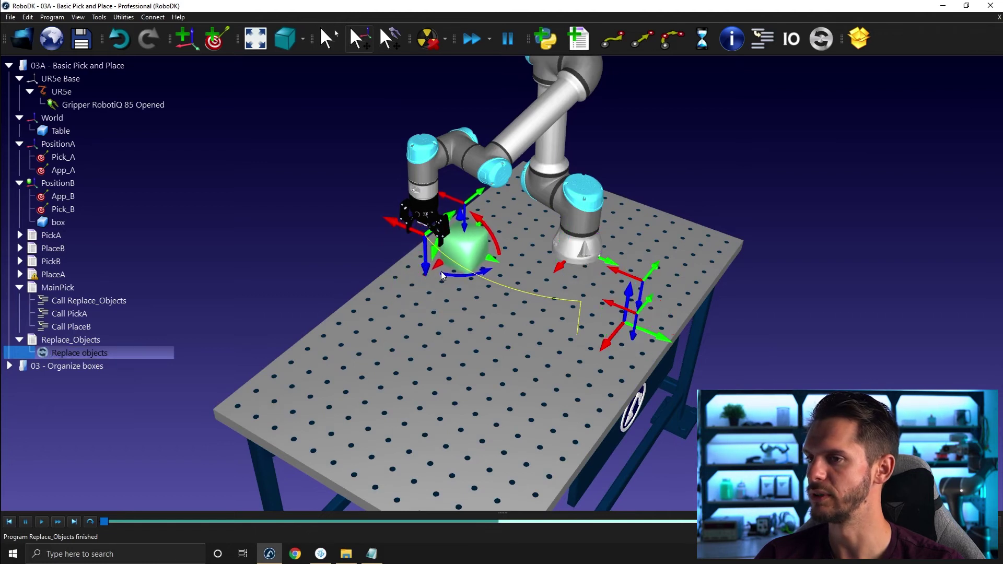
# - Set the box's X position to 190 mm and rerun Replace_Objects
pyautogui.doubleClick(477, 253)
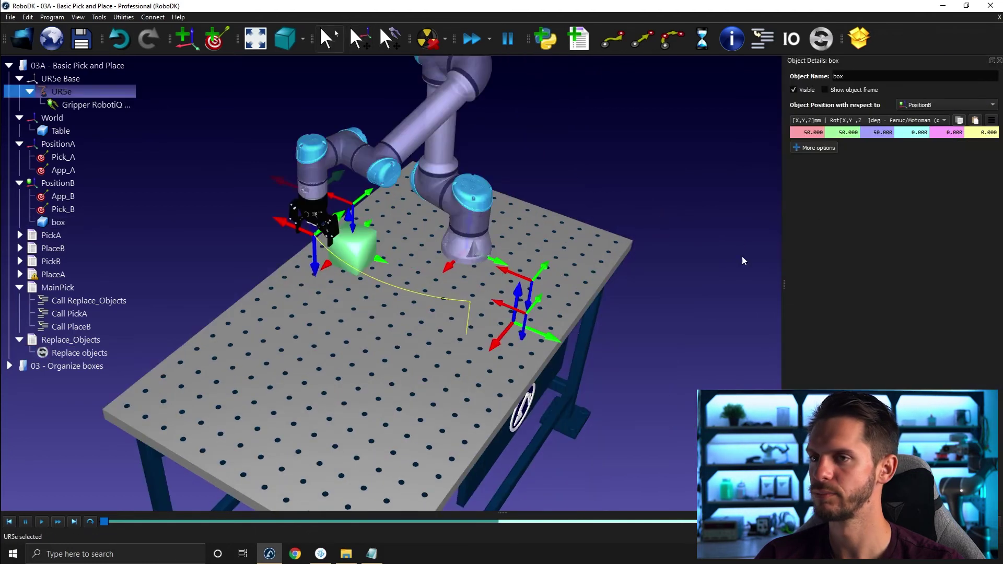
pyautogui.rightClick(804, 131)
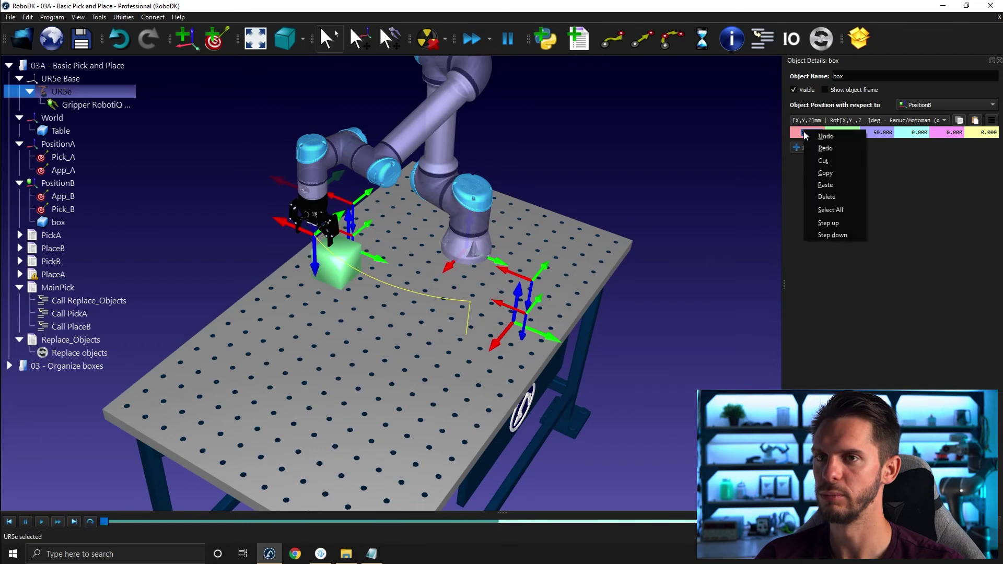
pyautogui.press('Escape')
pyautogui.press('Down')
pyautogui.press('Down')
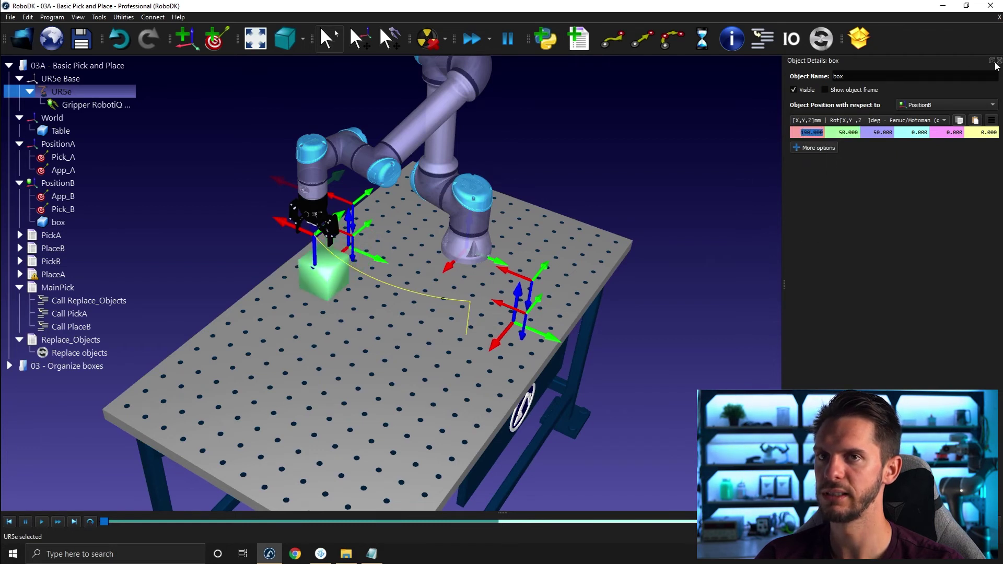
pyautogui.click(999, 62)
pyautogui.doubleClick(70, 340)
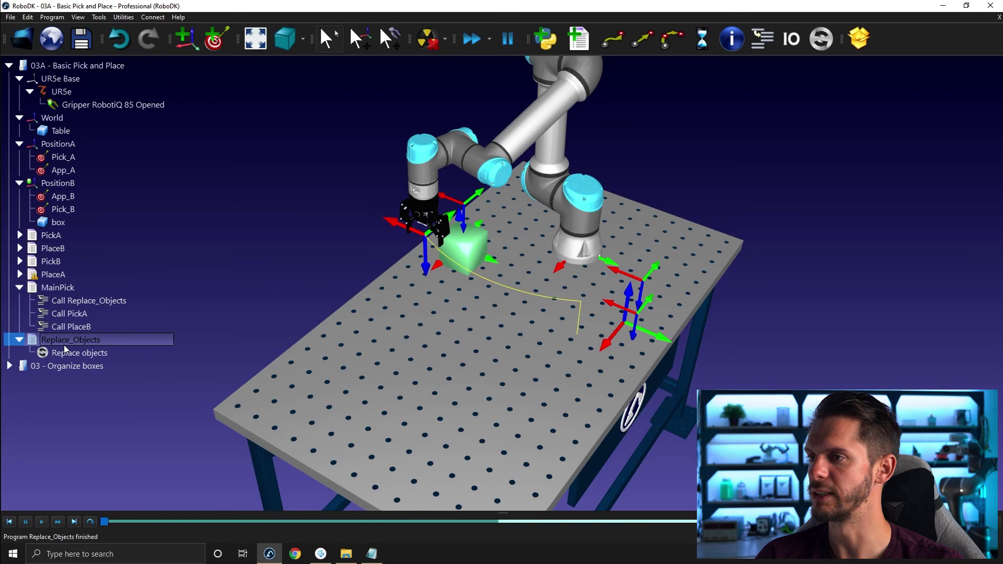
# - Move the box to the table's front-left, re-parent it under PositionA, and rerun the reset
pyautogui.keyDown('alt'); pyautogui.moveTo(496, 271); pyautogui.dragTo(349, 432); pyautogui.keyUp('alt')
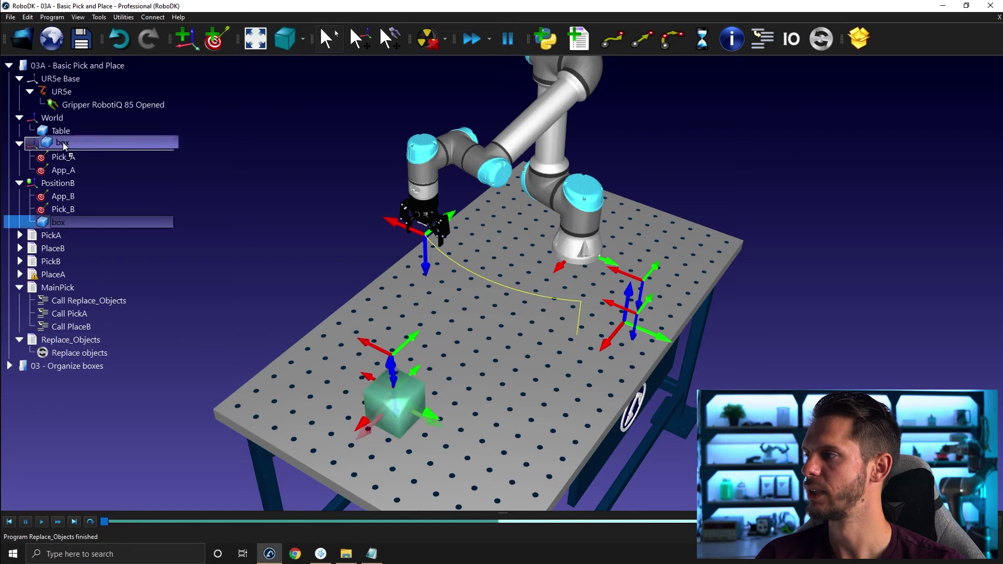
pyautogui.moveTo(59, 223); pyautogui.dragTo(58, 144)
pyautogui.doubleClick(76, 353)
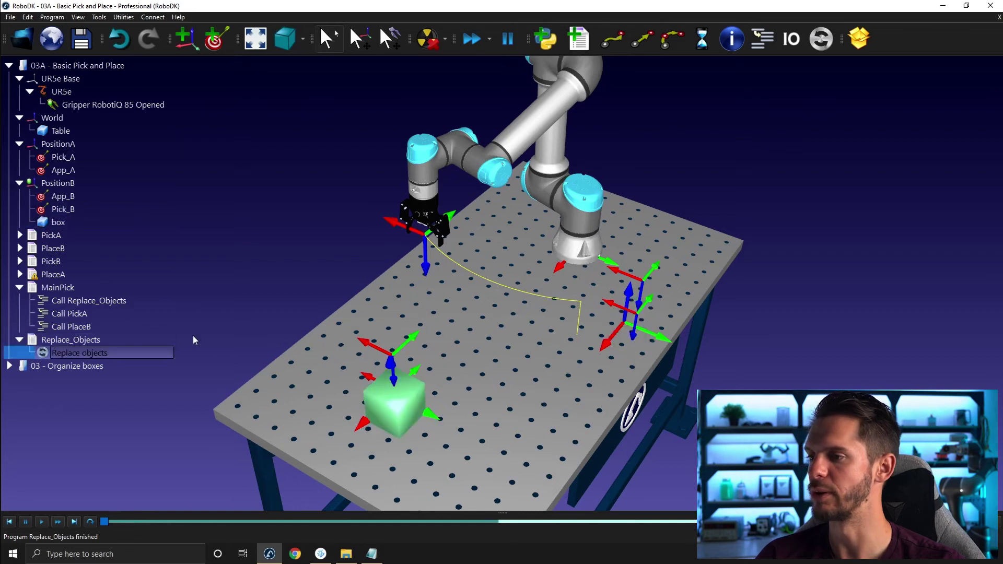
pyautogui.moveTo(378, 408); pyautogui.dragTo(436, 295, button='right')
pyautogui.moveTo(436, 296); pyautogui.dragTo(441, 254)
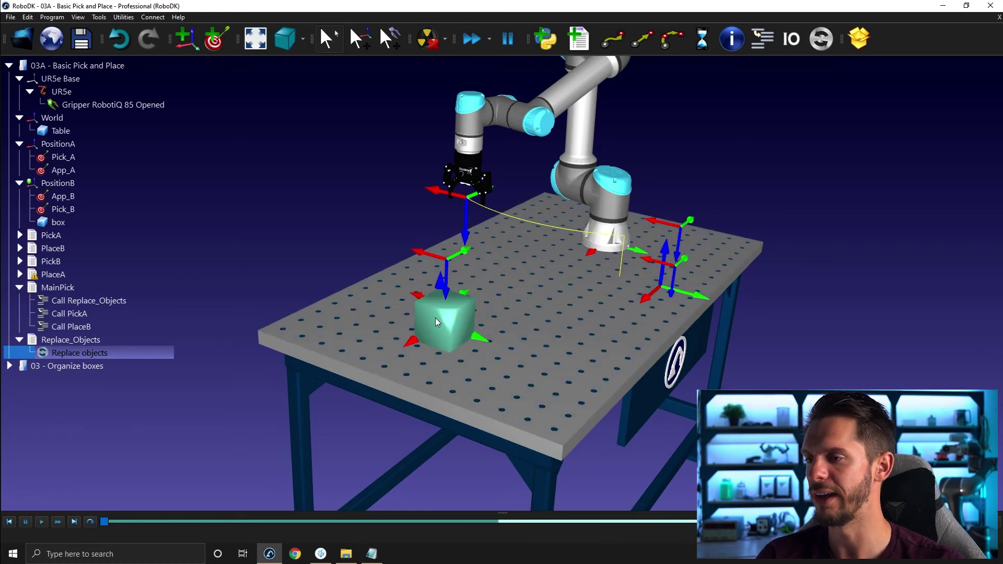
pyautogui.rightClick(90, 349)
# - Change the Replace objects instruction's action to Set object position (absolute)
pyautogui.click(98, 372)
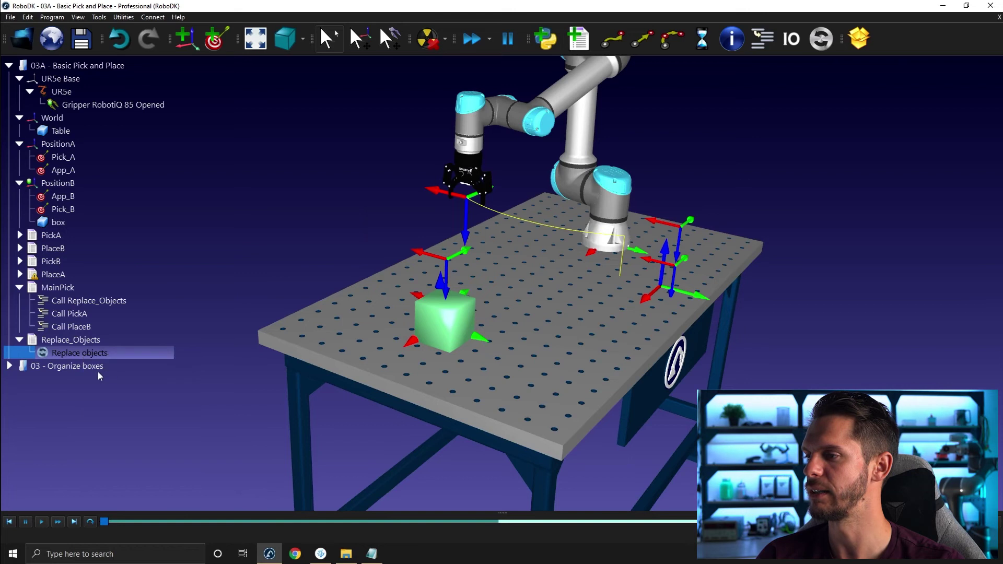
pyautogui.click(414, 223)
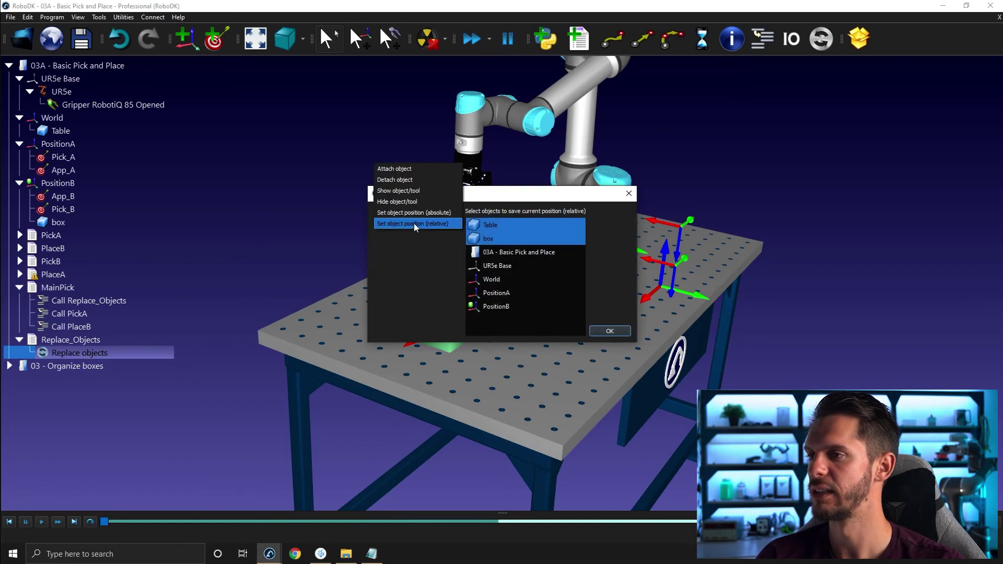
pyautogui.click(399, 214)
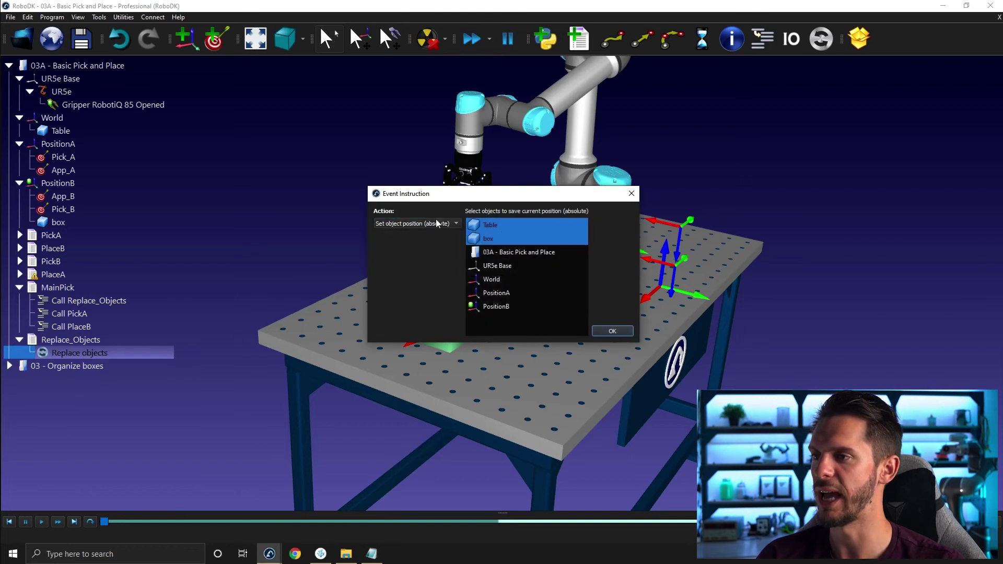
pyautogui.click(612, 331)
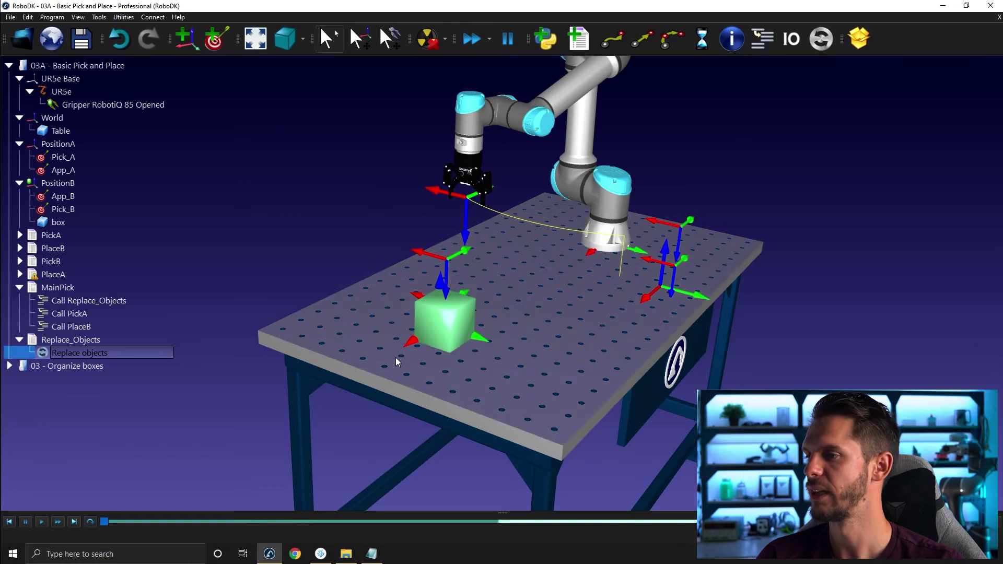
# - Move the box to mid-table and rerun Replace_Objects to test the absolute reset
pyautogui.keyDown('alt'); pyautogui.moveTo(468, 341); pyautogui.dragTo(569, 259); pyautogui.keyUp('alt')
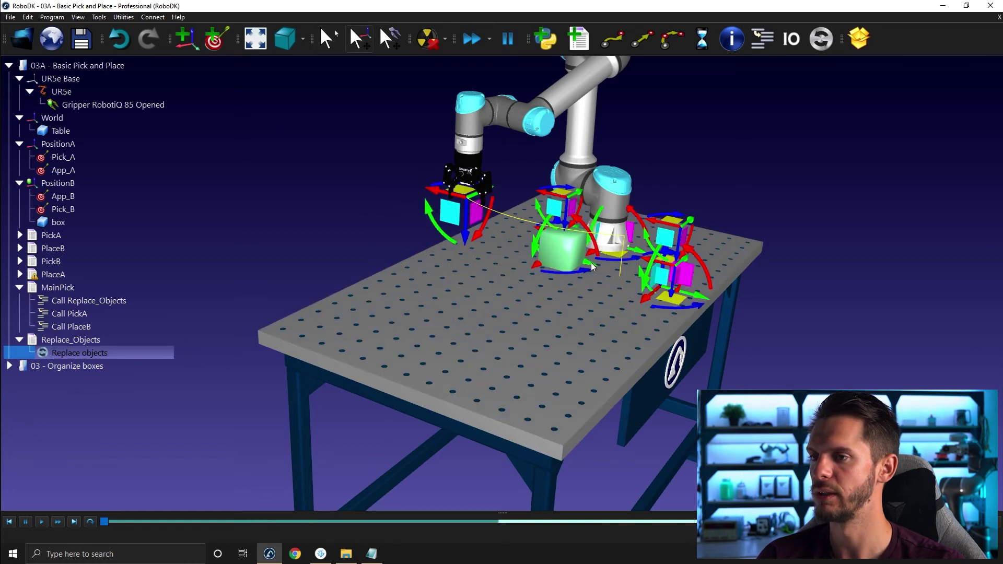
pyautogui.doubleClick(119, 341)
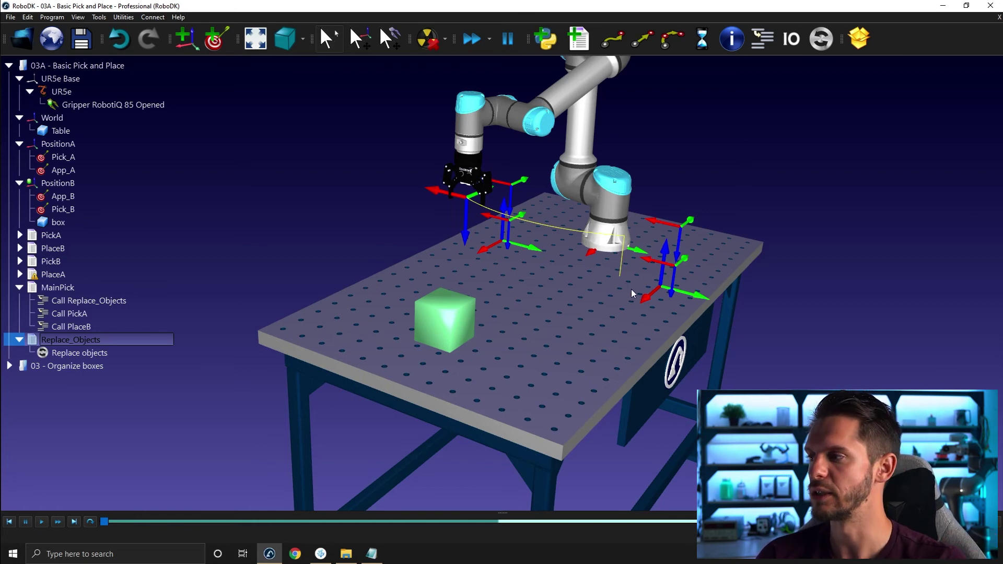
pyautogui.click(57, 365)
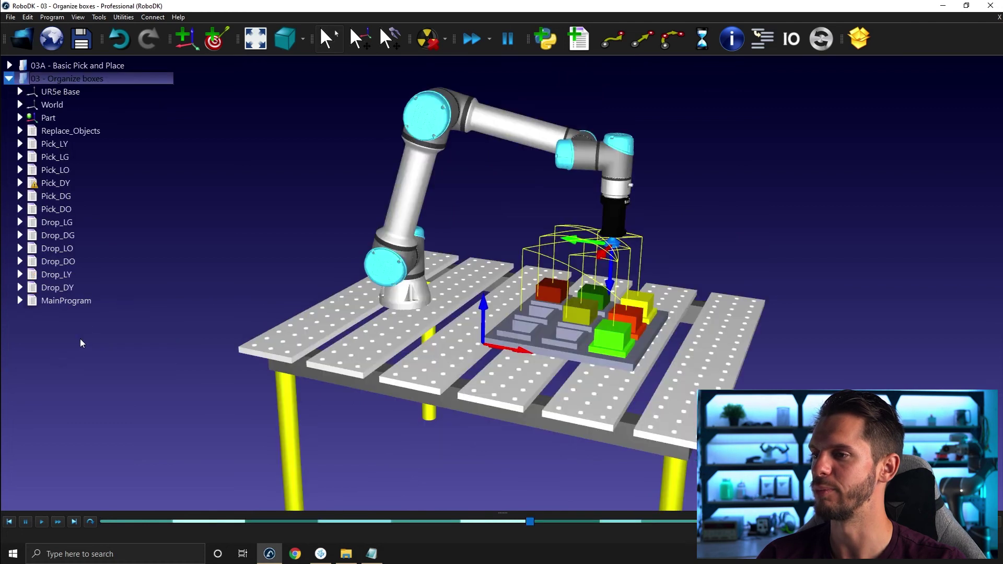
# - Slide the Organize boxes pallet to a new spot and run Replace_Objects to restore the boxes onto it
pyautogui.scroll(3, 463, 352)
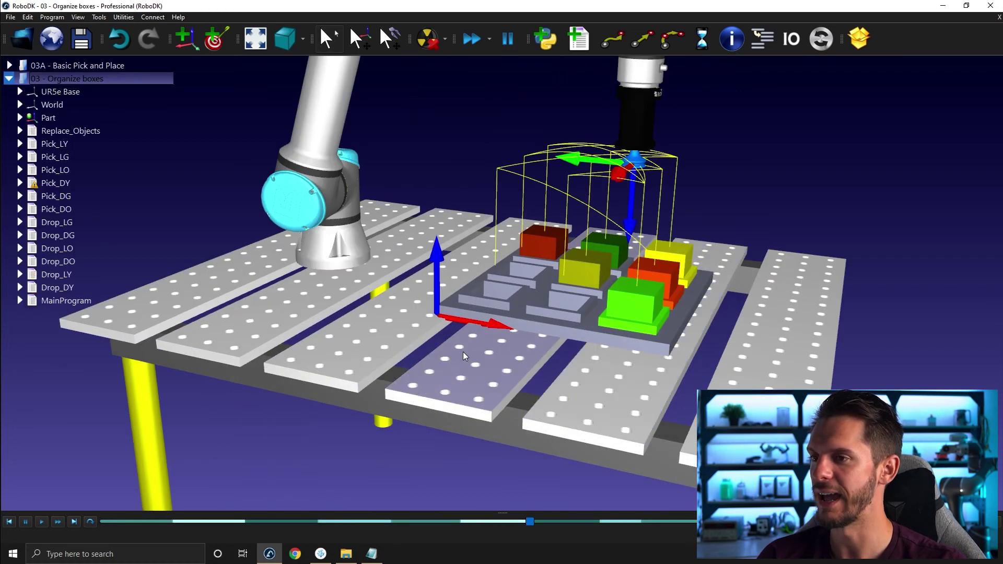
pyautogui.scroll(3, 463, 353)
pyautogui.scroll(-2, 420, 300)
pyautogui.scroll(-3, 445, 306)
pyautogui.scroll(1, 469, 308)
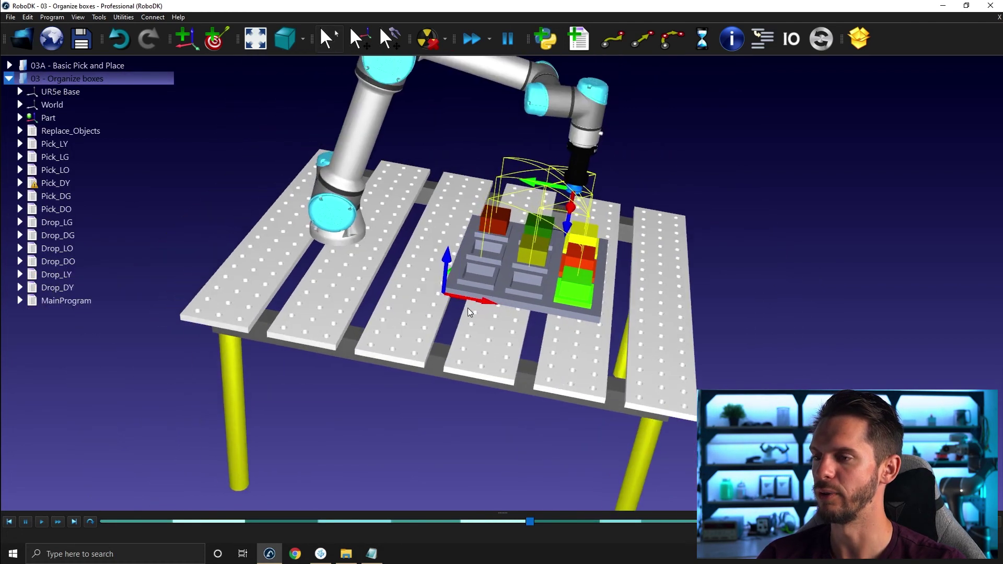
pyautogui.moveTo(543, 317)
pyautogui.mouseDown()
pyautogui.moveTo(623, 343)
pyautogui.moveTo(515, 289)
pyautogui.moveTo(565, 355)
pyautogui.moveTo(535, 354)
pyautogui.mouseUp()
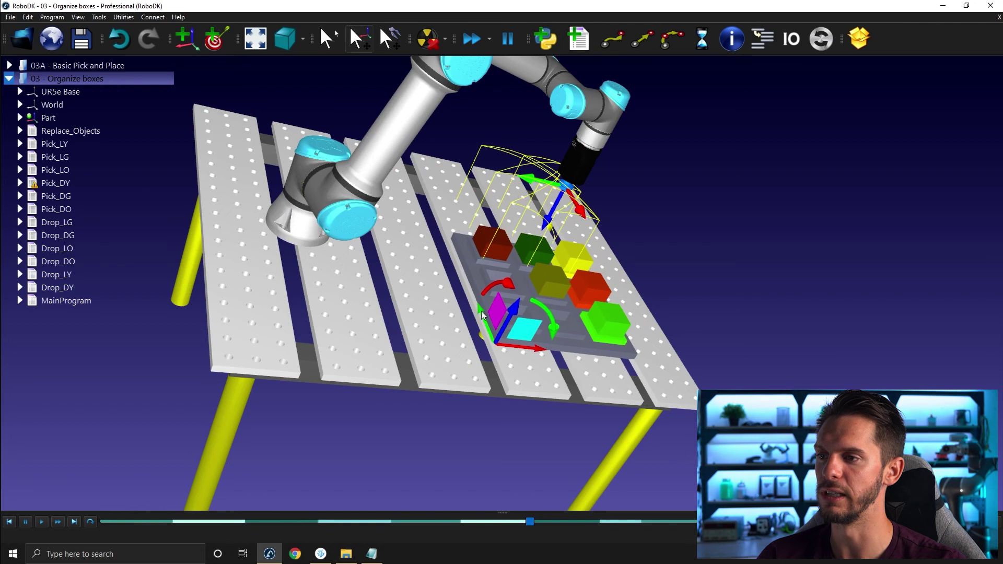
pyautogui.moveTo(480, 330)
pyautogui.mouseDown()
pyautogui.moveTo(483, 342)
pyautogui.moveTo(412, 314)
pyautogui.mouseUp()
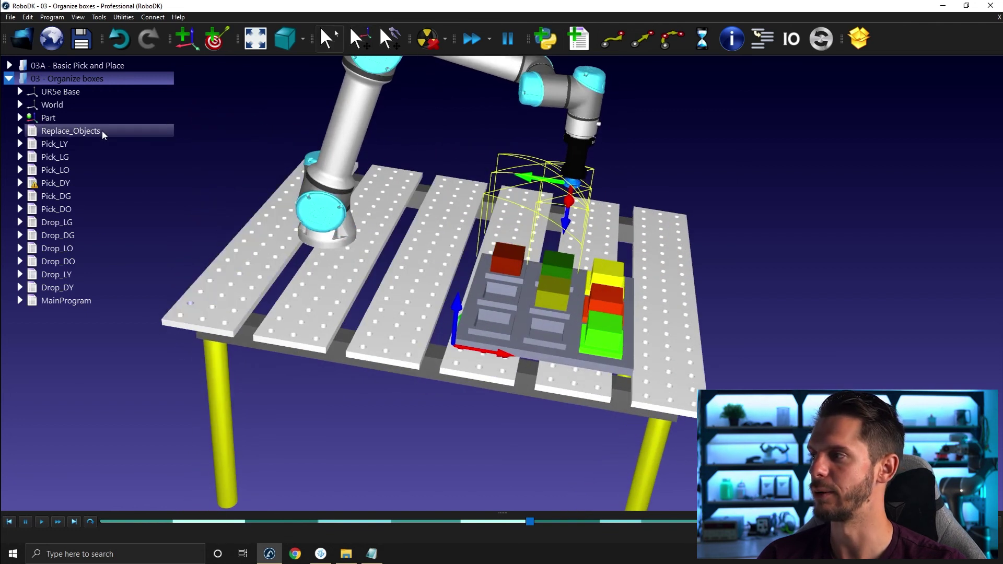
pyautogui.doubleClick(102, 131)
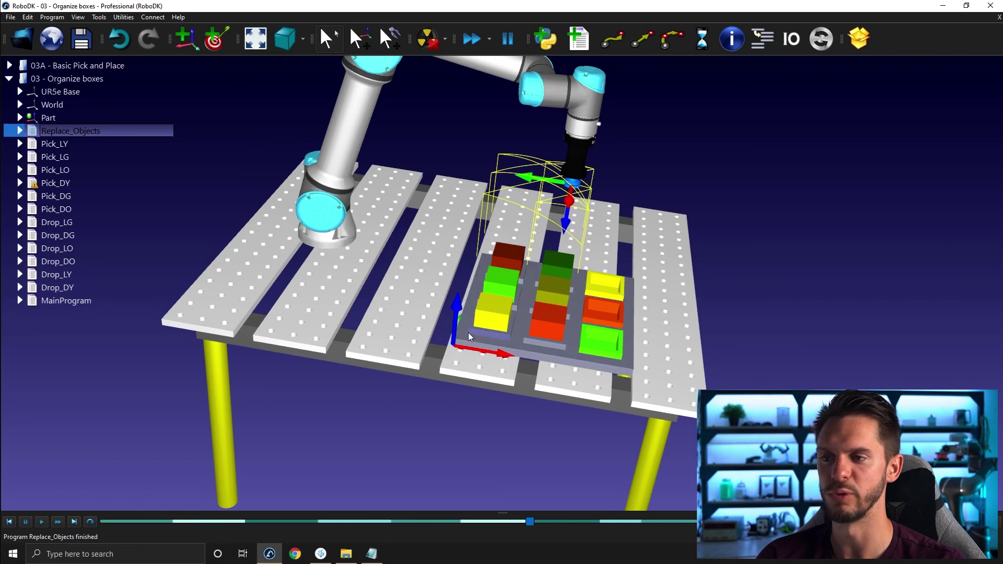
pyautogui.moveTo(469, 331)
pyautogui.mouseDown()
pyautogui.moveTo(525, 330)
pyautogui.moveTo(481, 299)
pyautogui.moveTo(507, 306)
pyautogui.moveTo(479, 265)
pyautogui.mouseUp()
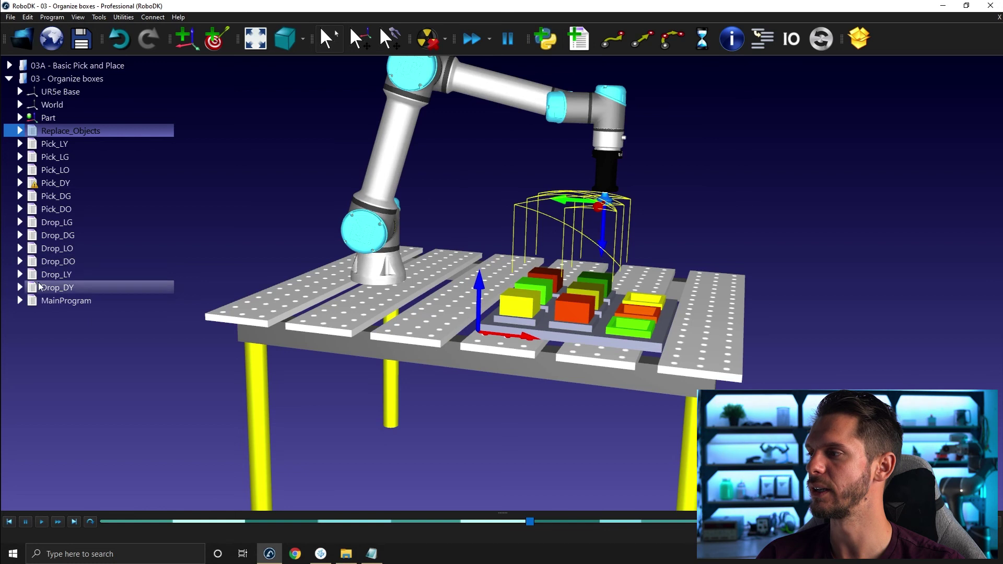
# - On 03A - Basic Pick and Place, expand PickA and review its Attach instruction settings
pyautogui.click(30, 67)
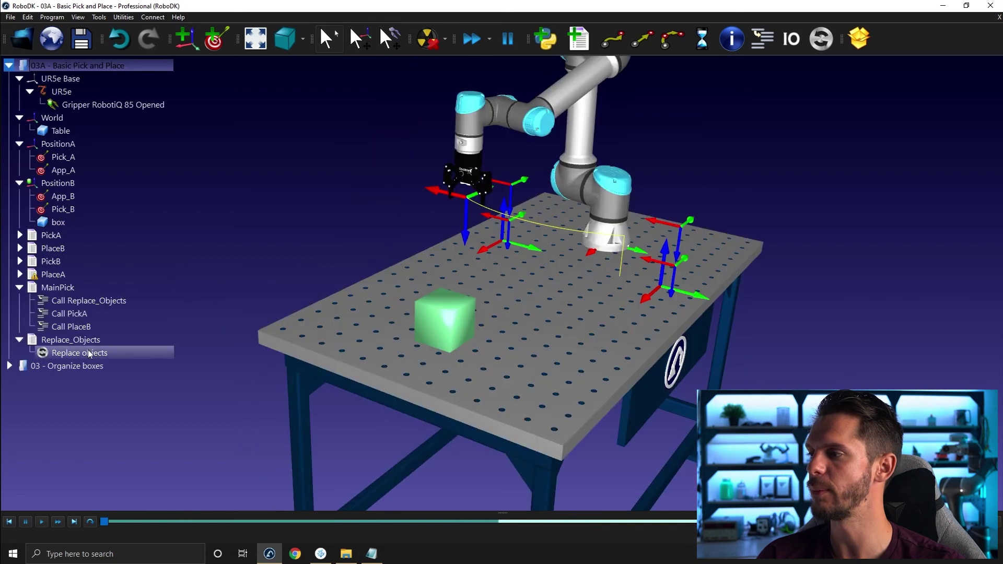
pyautogui.click(18, 249)
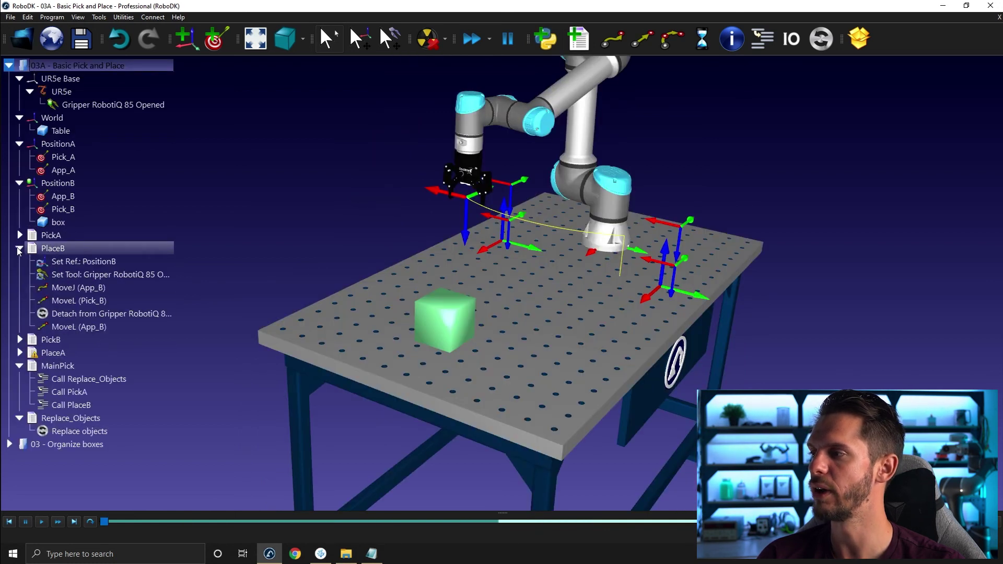
pyautogui.click(18, 249)
pyautogui.rightClick(69, 296)
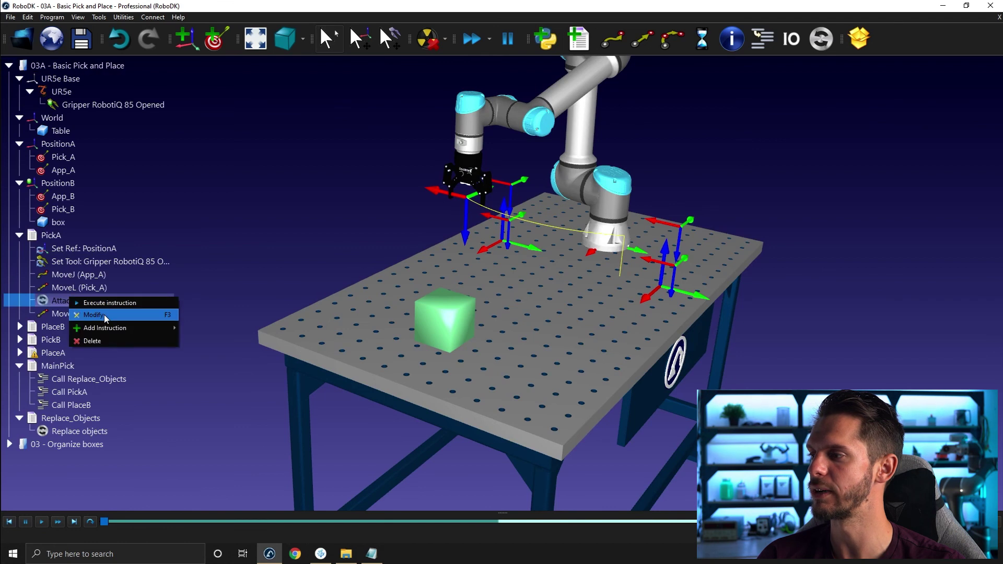
pyautogui.click(105, 314)
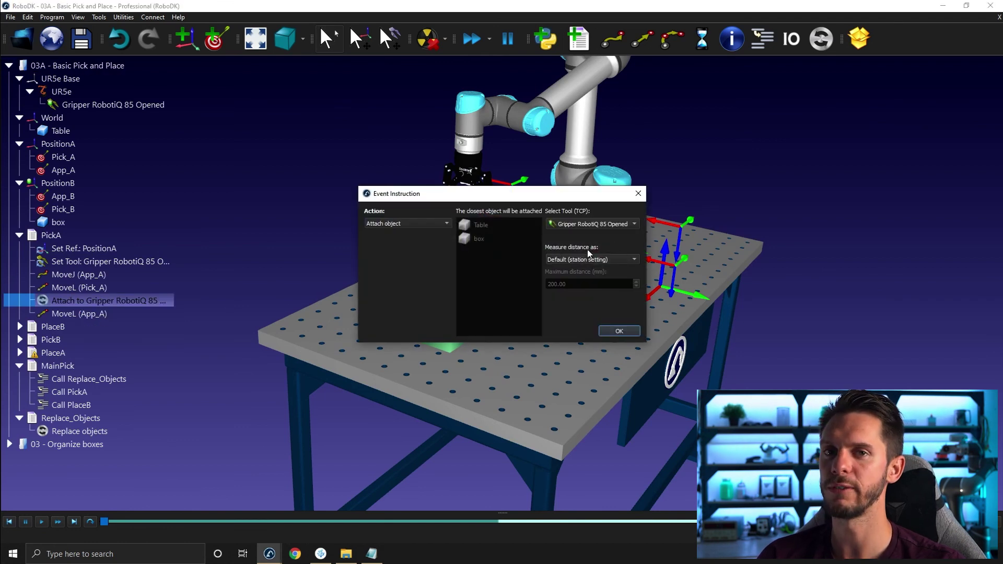
pyautogui.click(634, 194)
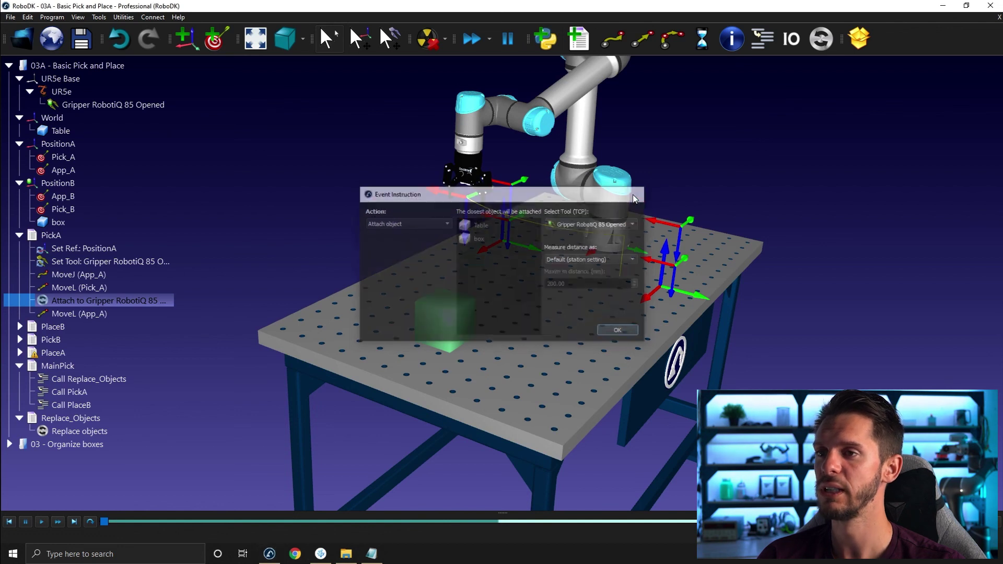